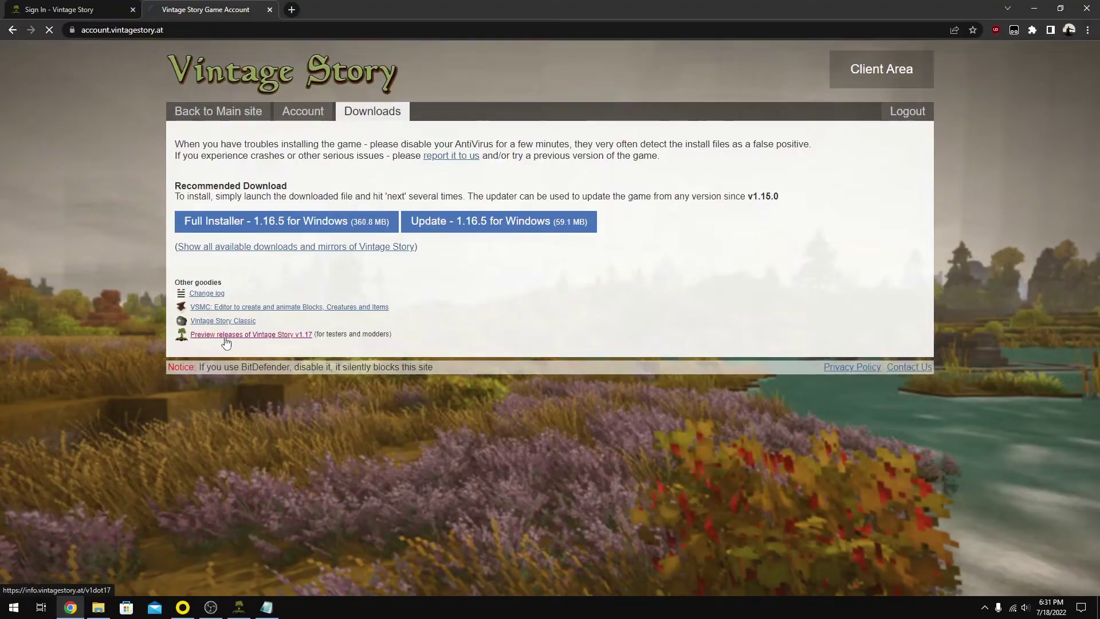
Step: Go to the Vintage Story v1.17 preview releases page via the Other goodies link
left_click(236, 385)
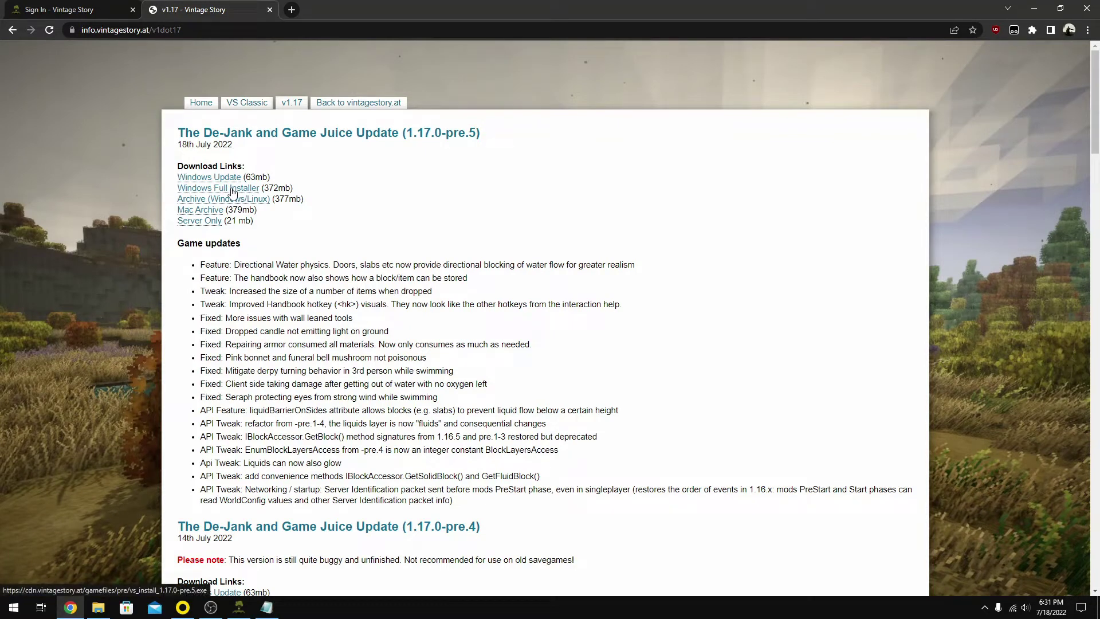
Step: Save the 1.17.0-pre.5 Windows Full Installer to Downloads and run it
left_click(232, 189)
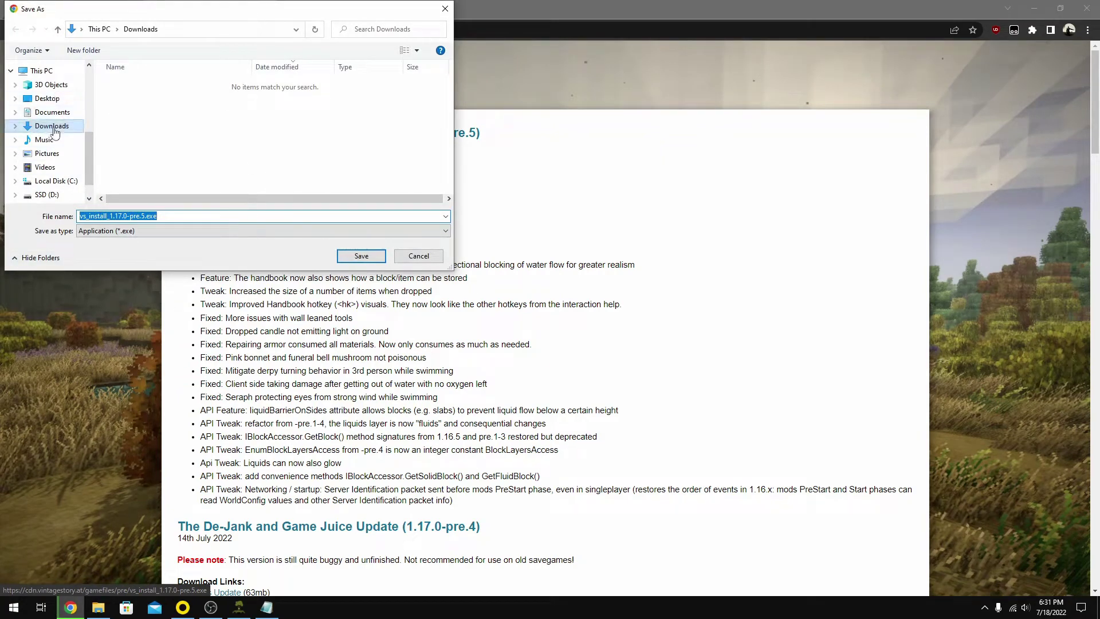
left_click(367, 259)
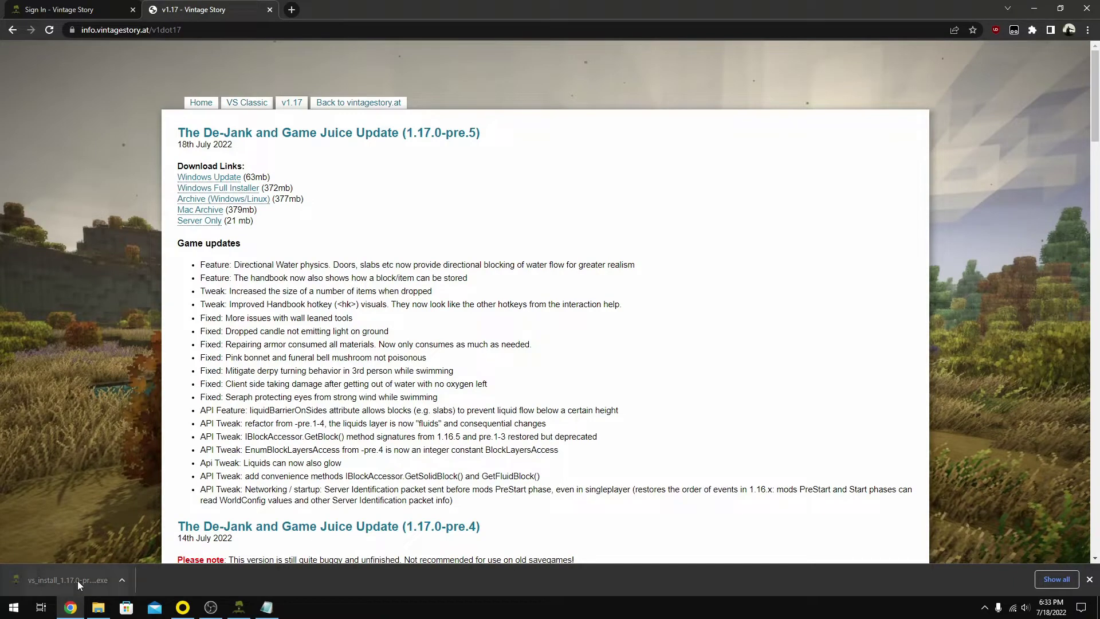
left_click(77, 580)
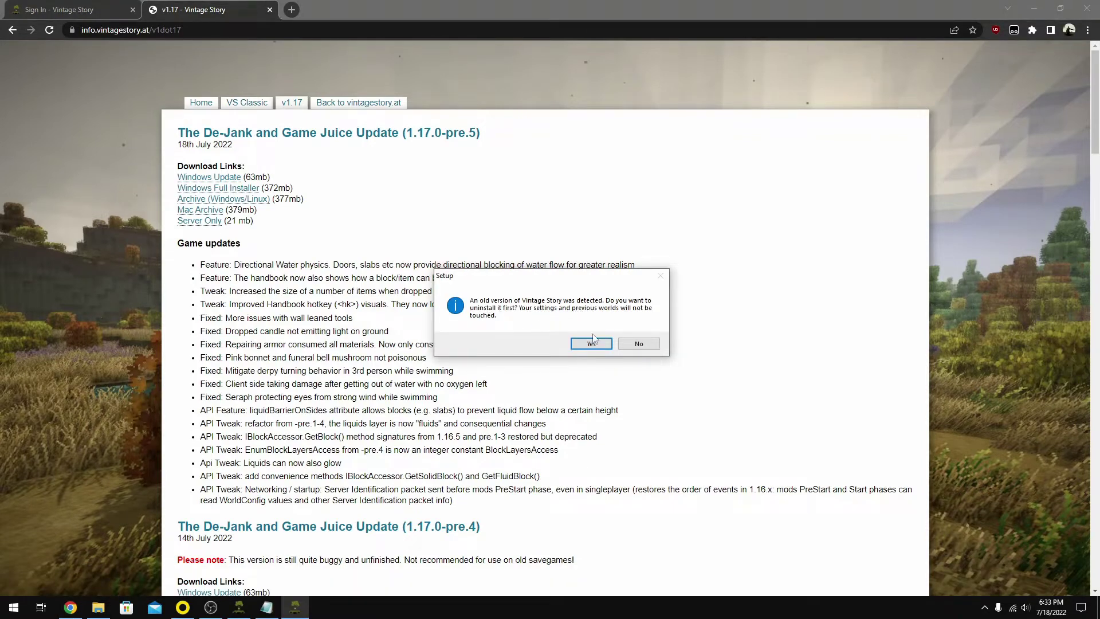
Step: Keep the old version installed and set the install folder to D:\Games\VintageStory\1.17pre5
left_click(639, 345)
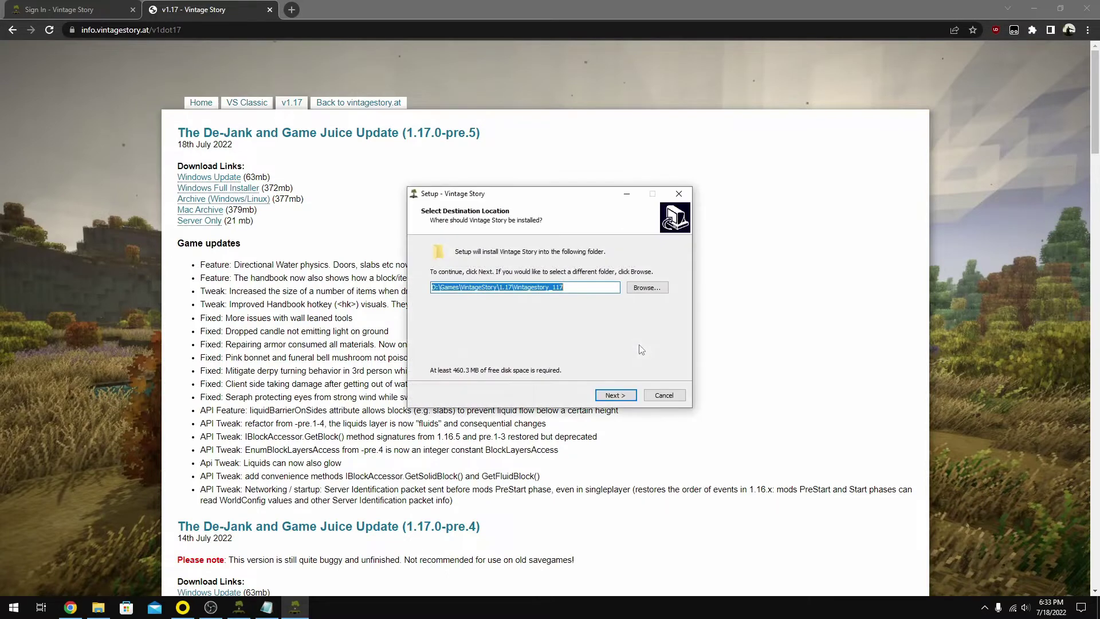
left_click(583, 287)
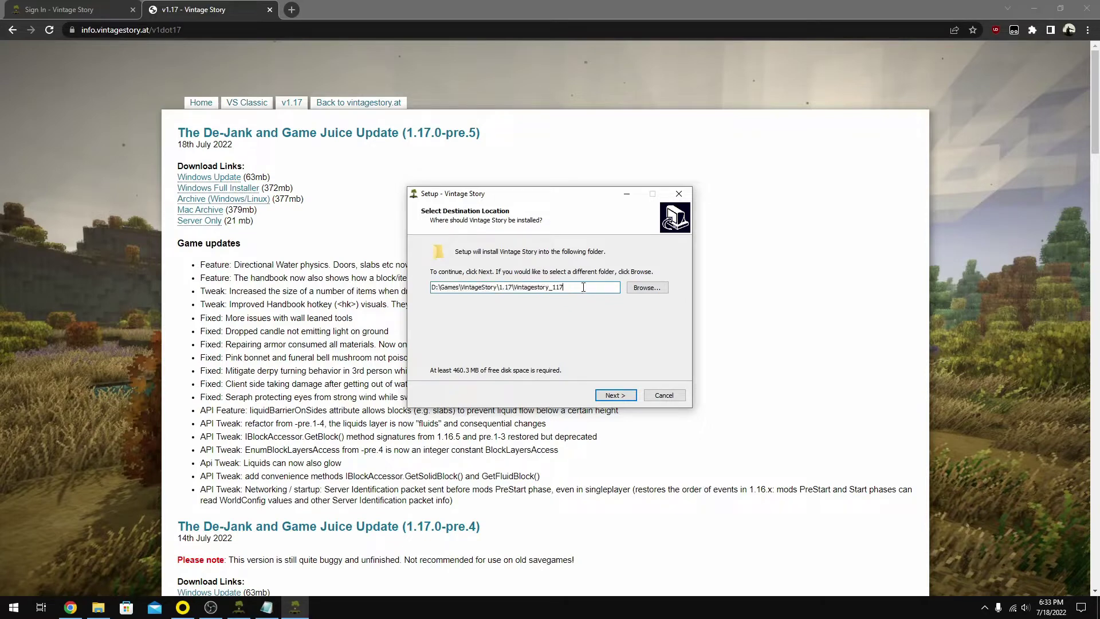
key("BackSpace")
key("BackSpace")
key("BackSpace")
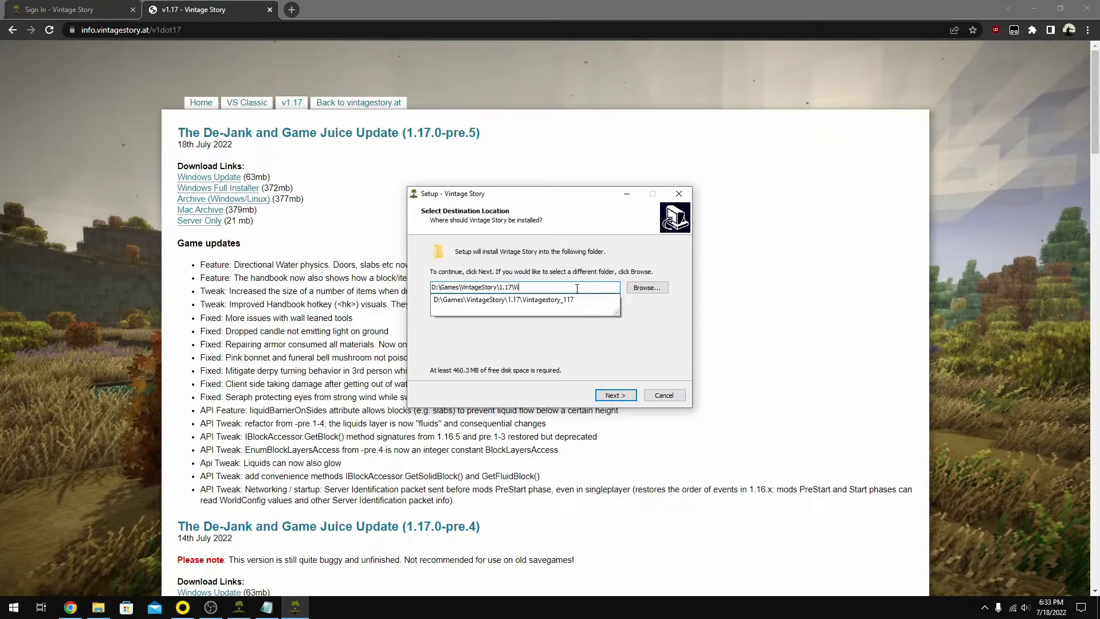
key("BackSpace")
key("BackSpace")
key("BackSpace")
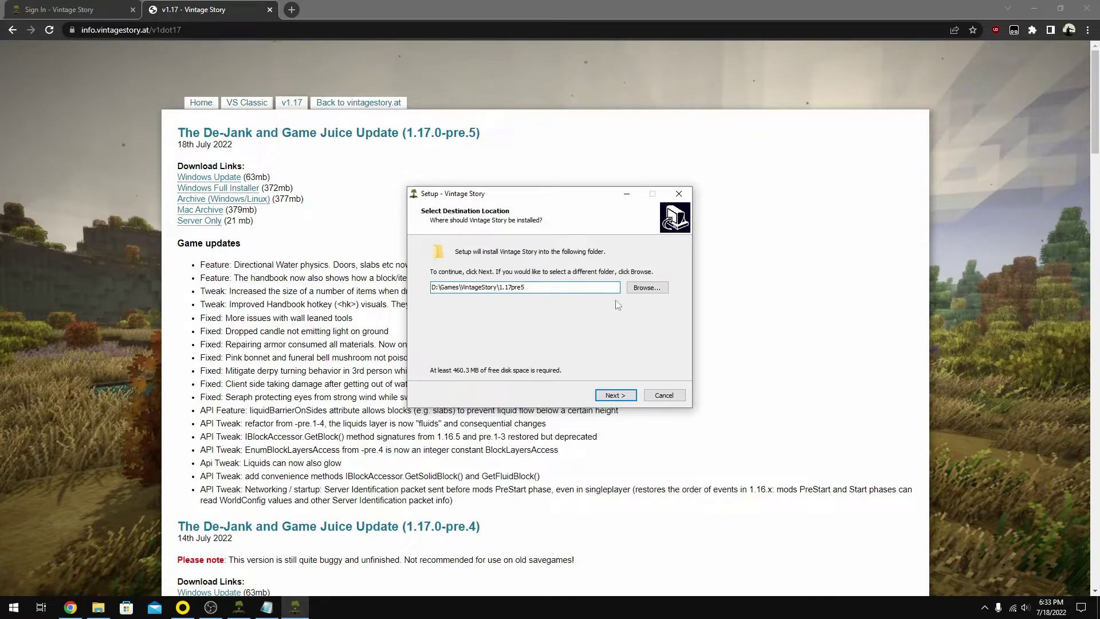
left_click(616, 397)
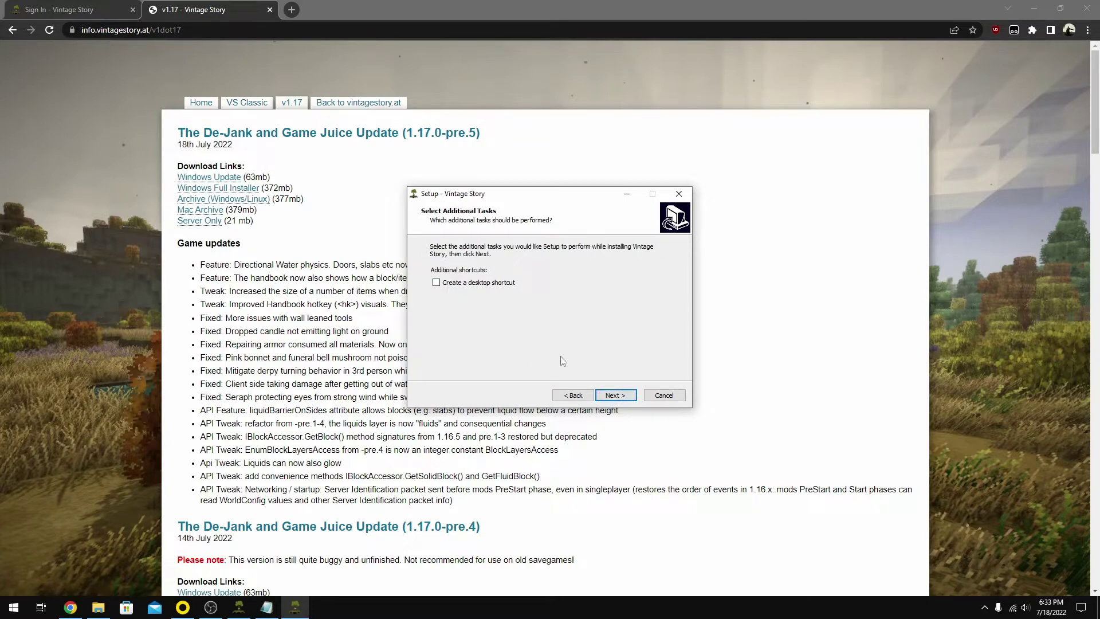
Step: Install without a desktop shortcut and close setup without launching the game
left_click(611, 397)
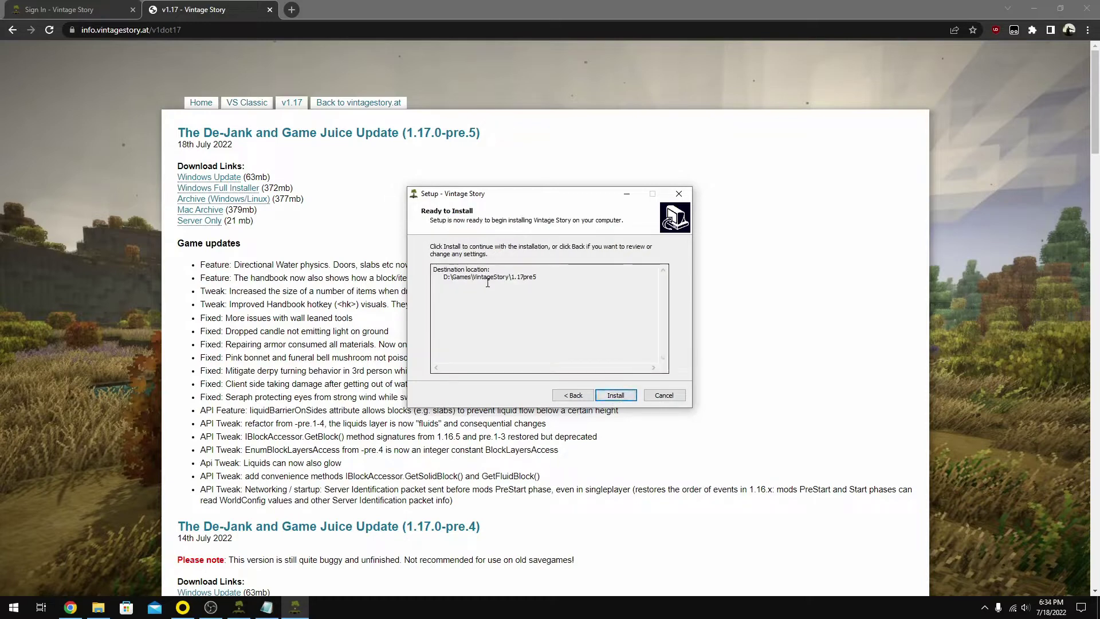
left_click(627, 397)
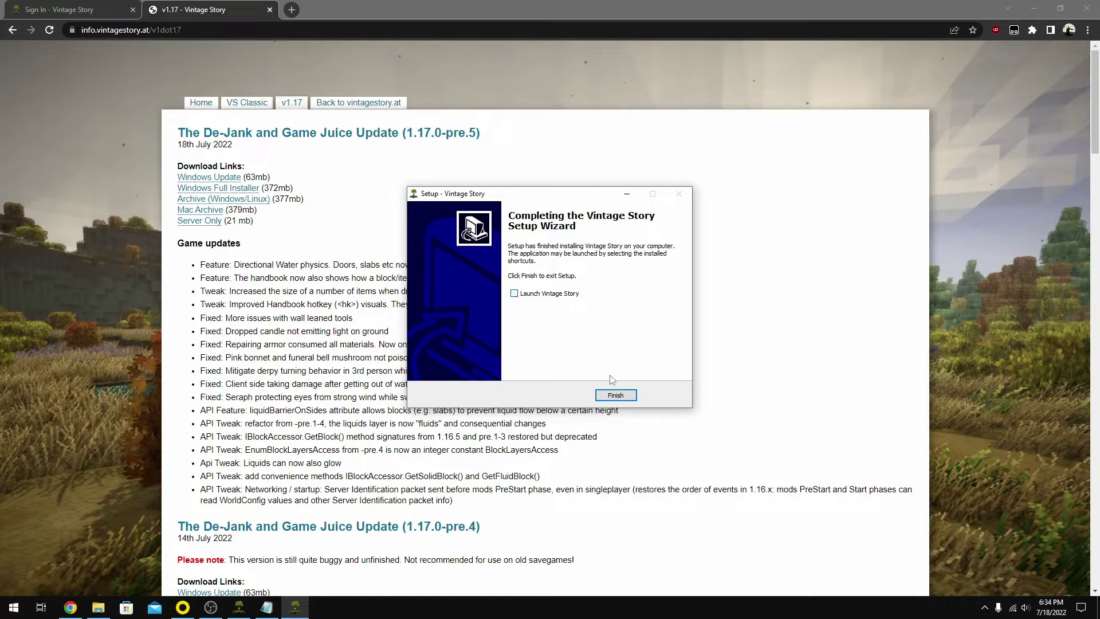
left_click(615, 395)
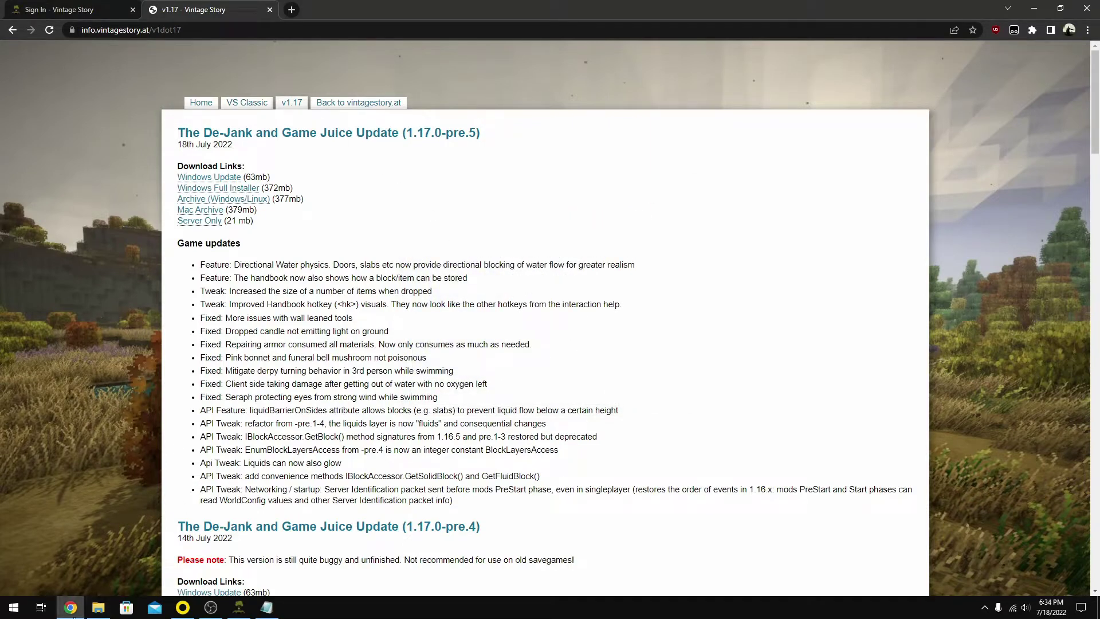
Step: Maximize the Explorer window and navigate SSD (D:) > Games > VintageStory > 1.17pre5
mouse_move(107, 615)
left_click(107, 615)
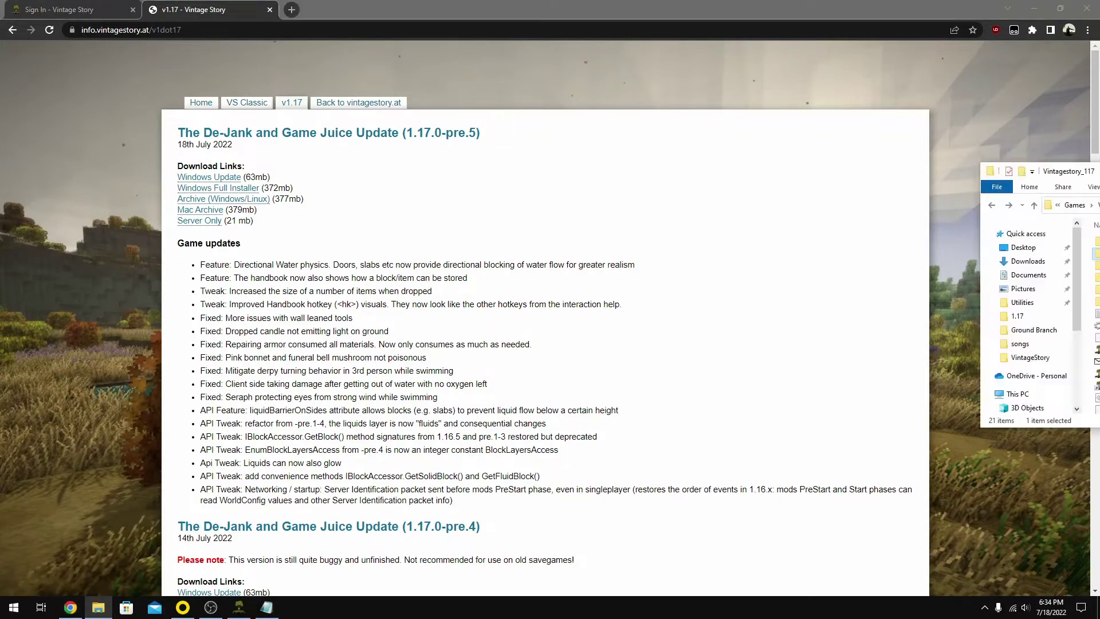
left_click_drag(1026, 165, 307, 151)
left_click(746, 151)
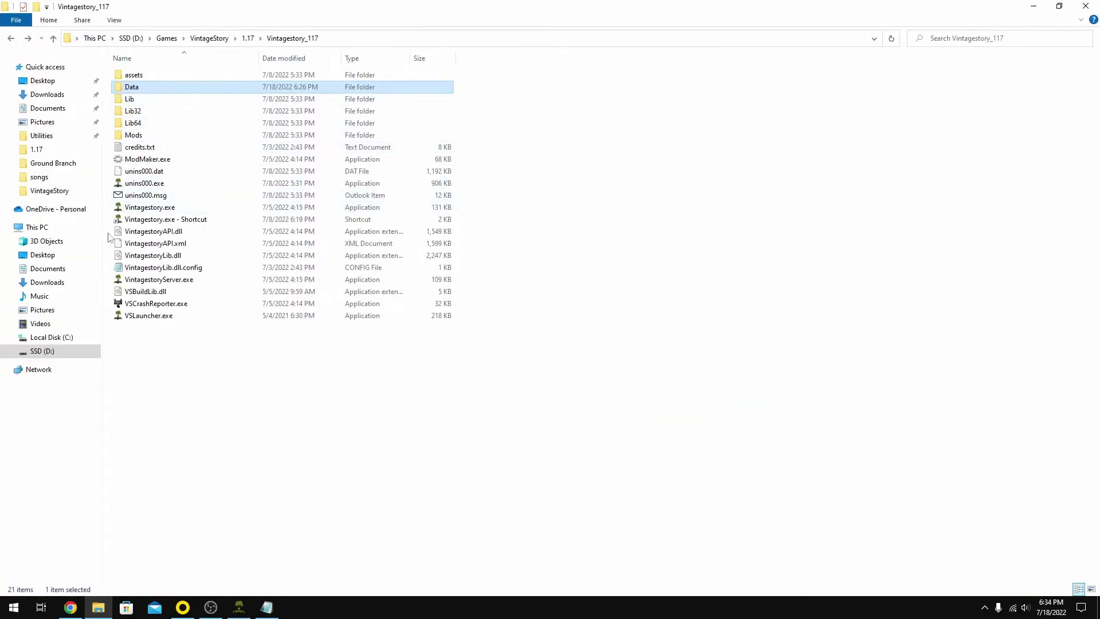
left_click(46, 357)
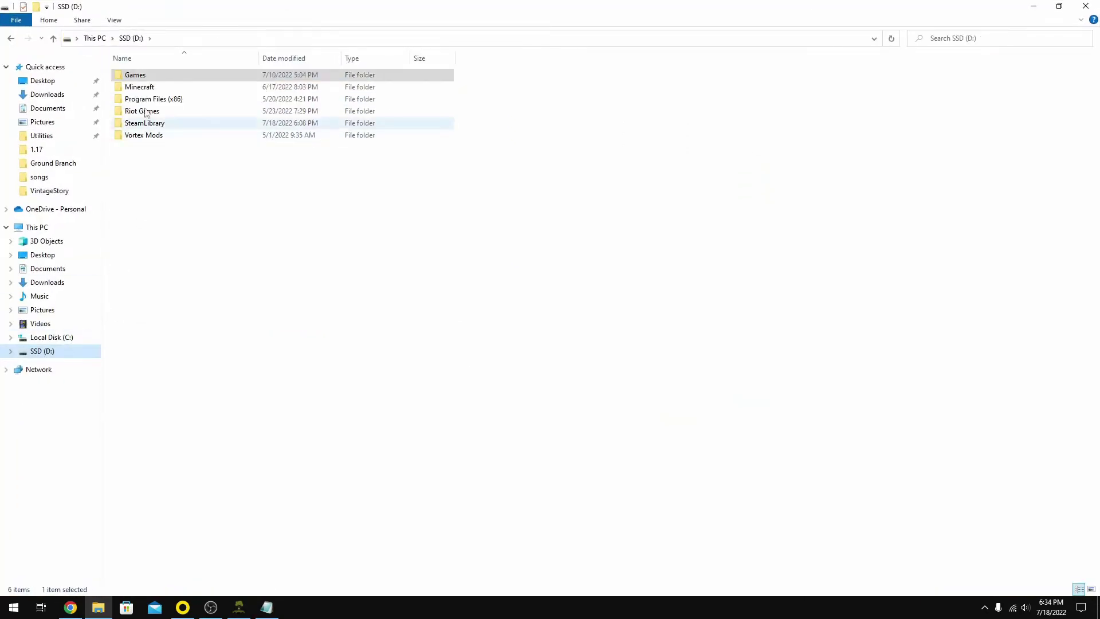
double_click(137, 76)
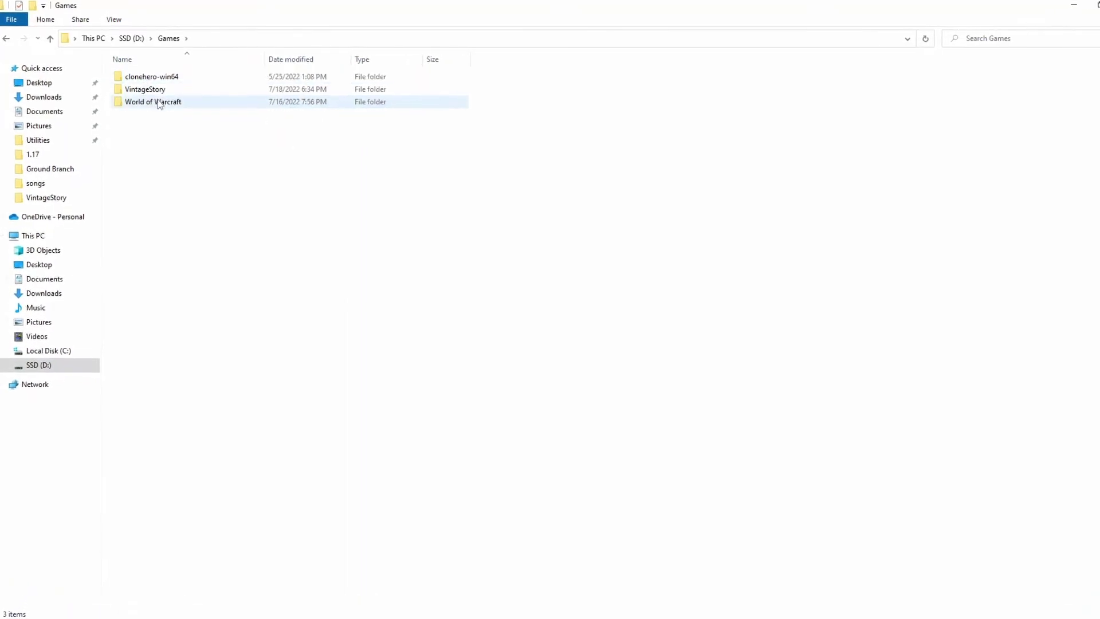
left_click(151, 94)
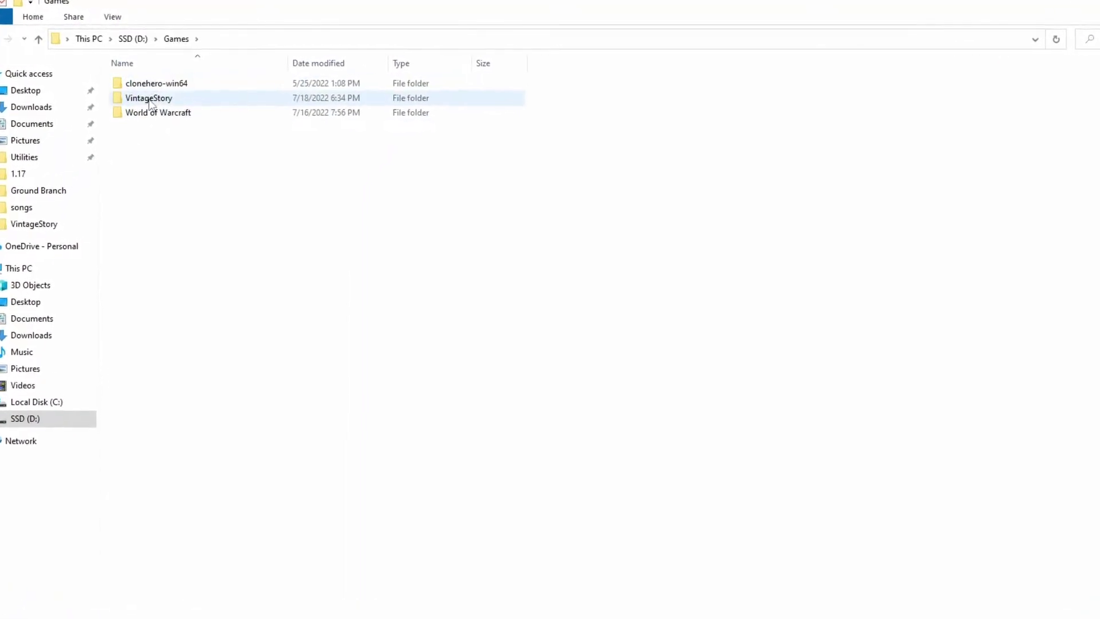
double_click(151, 96)
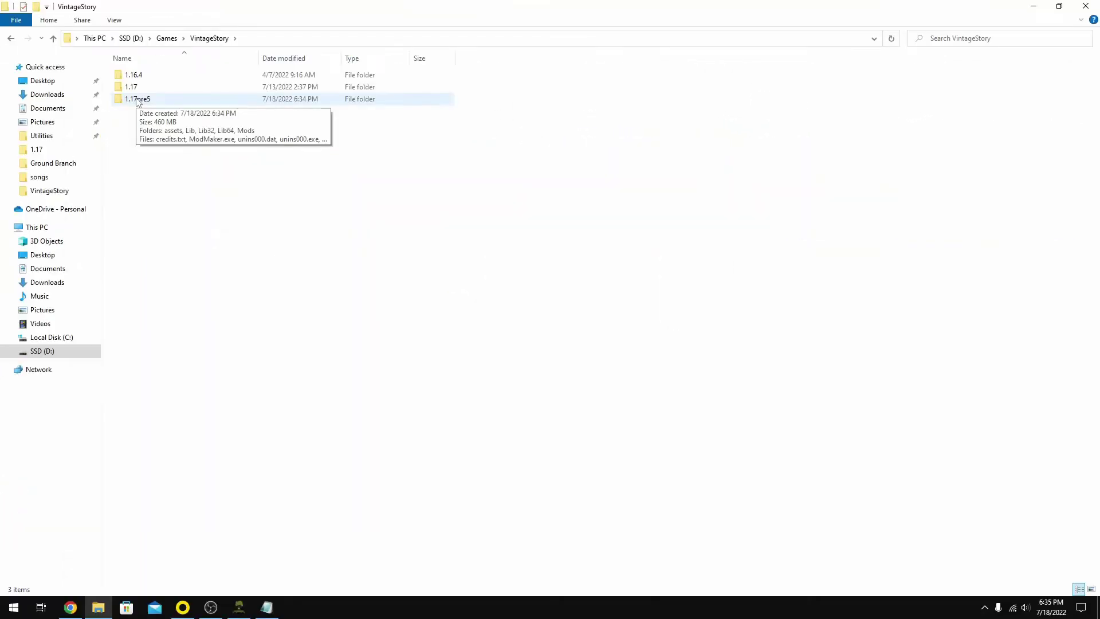
double_click(137, 100)
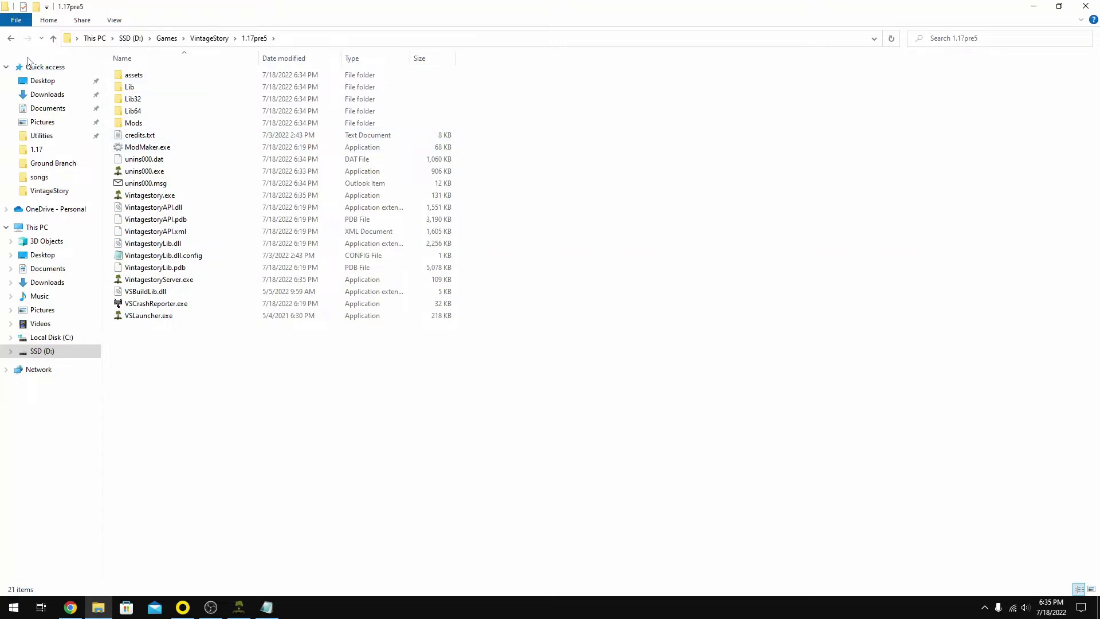
left_click(10, 39)
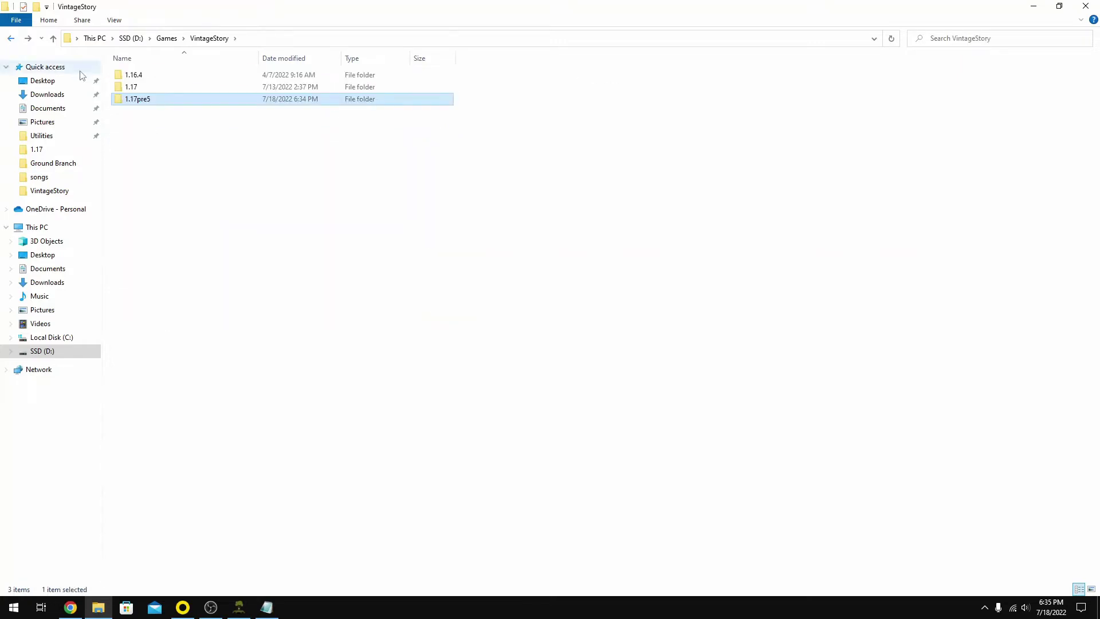
left_click(135, 90)
left_click(134, 88)
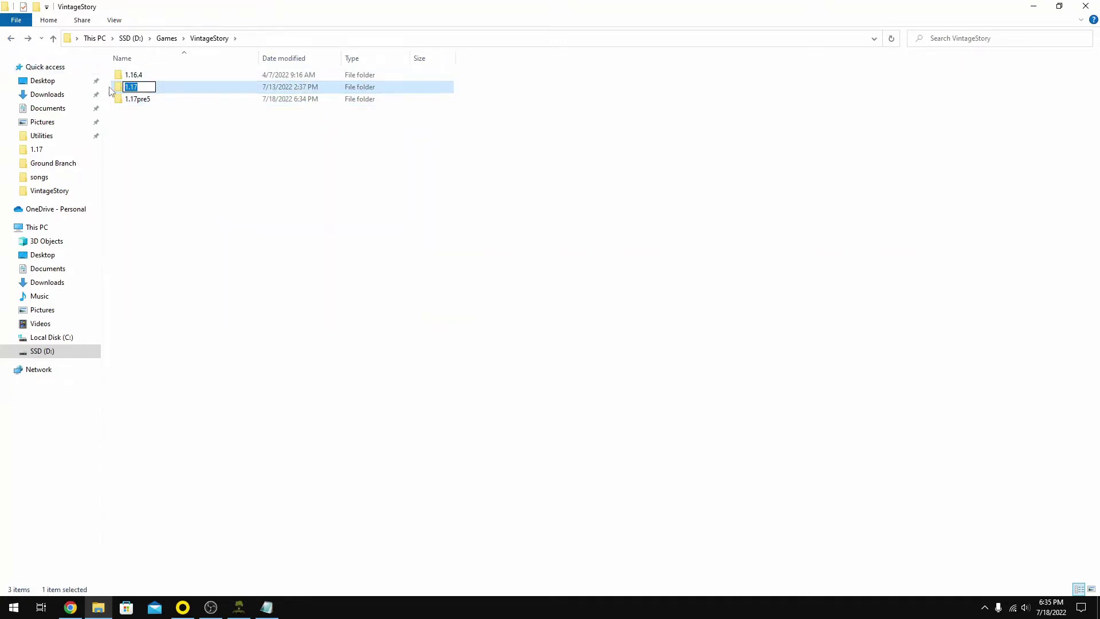
double_click(114, 90)
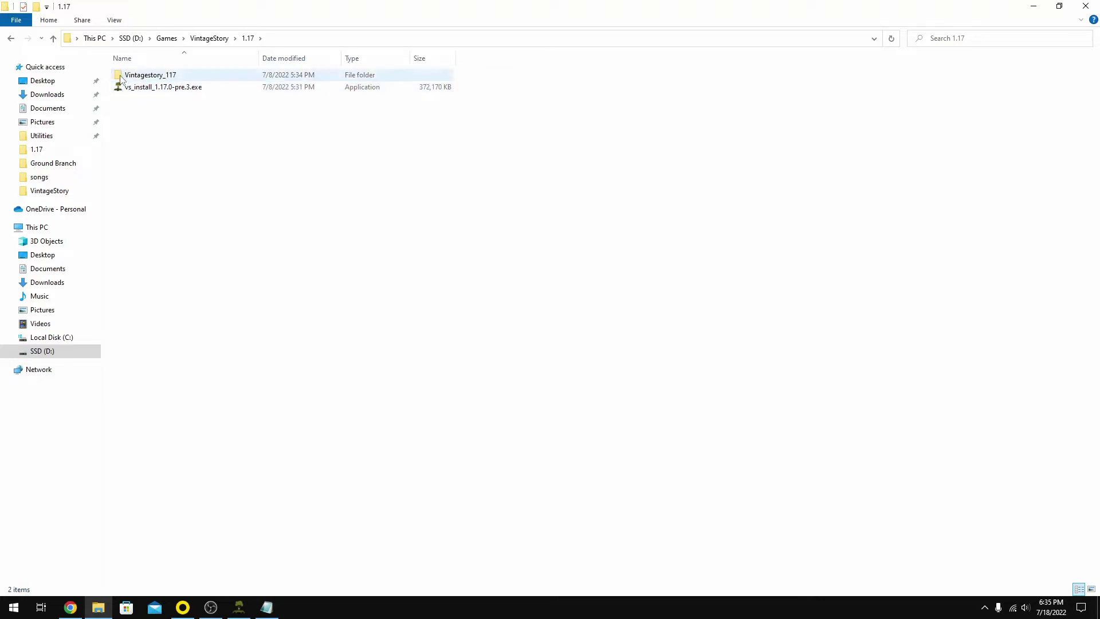
double_click(121, 78)
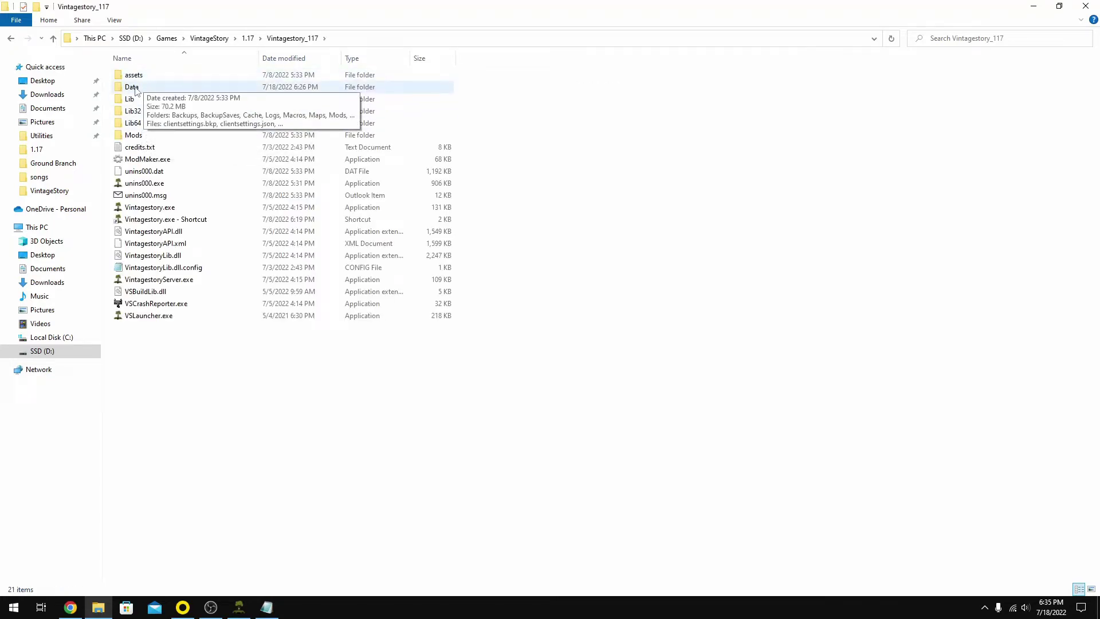
double_click(136, 89)
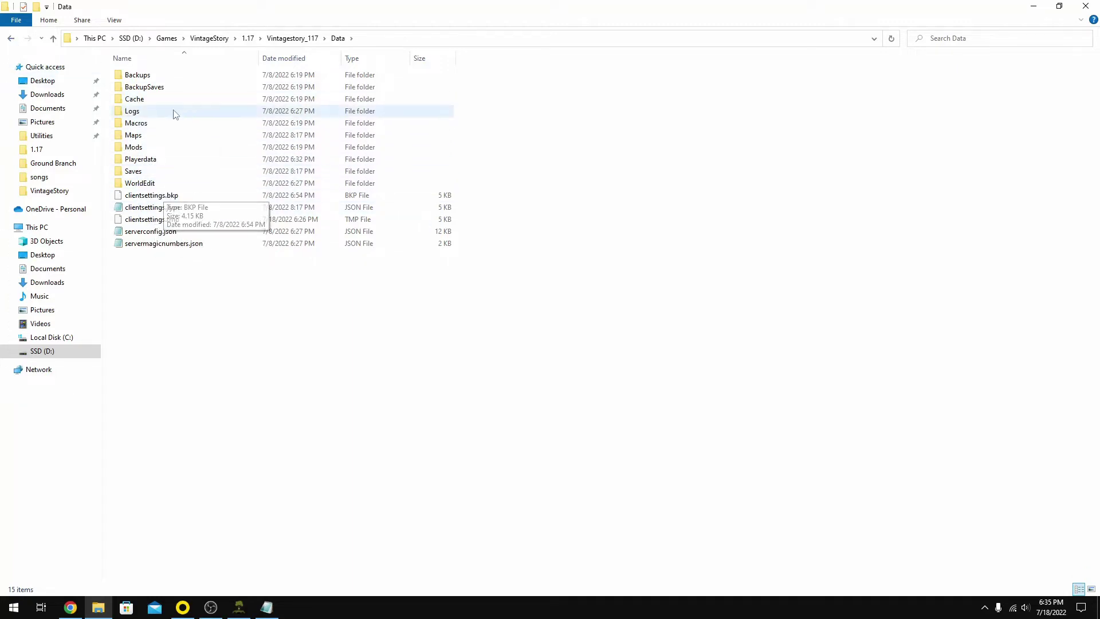
left_click(13, 41)
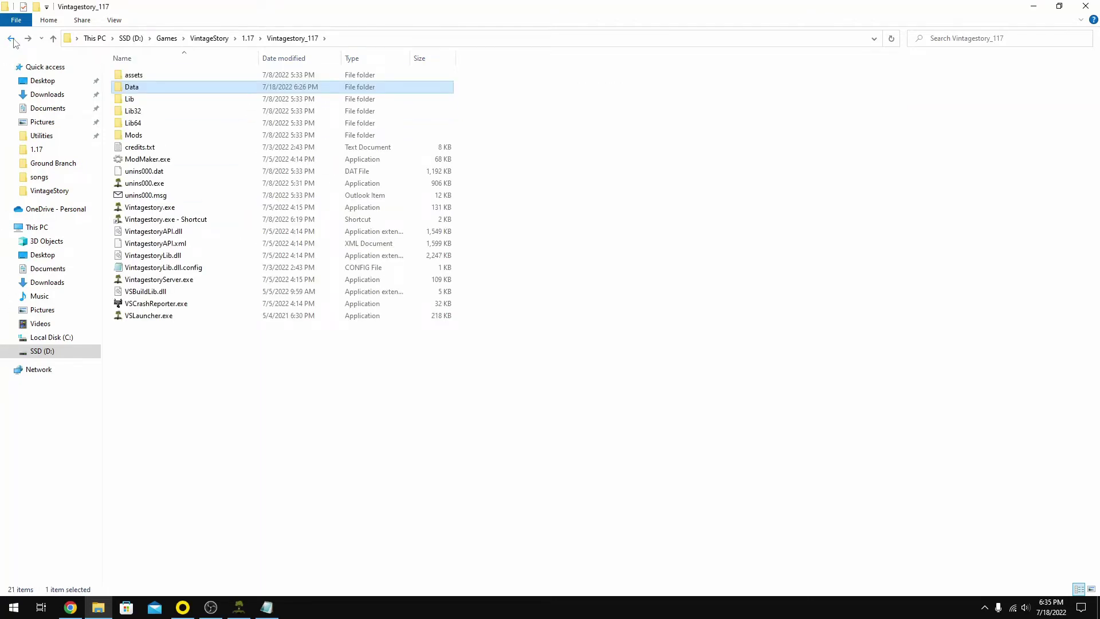
left_click(12, 40)
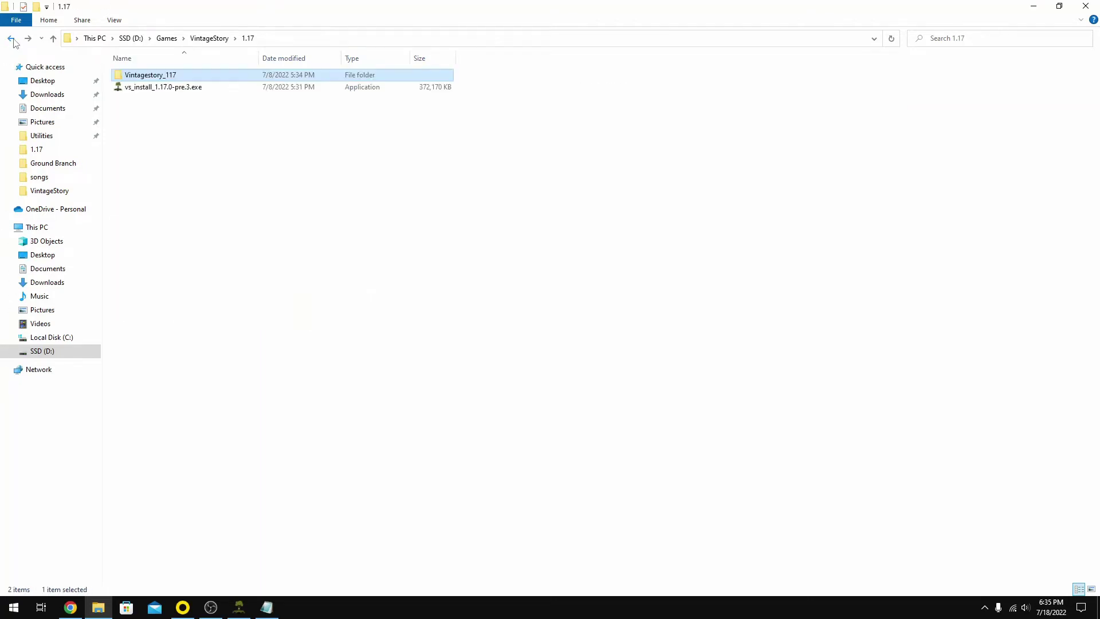
left_click(12, 40)
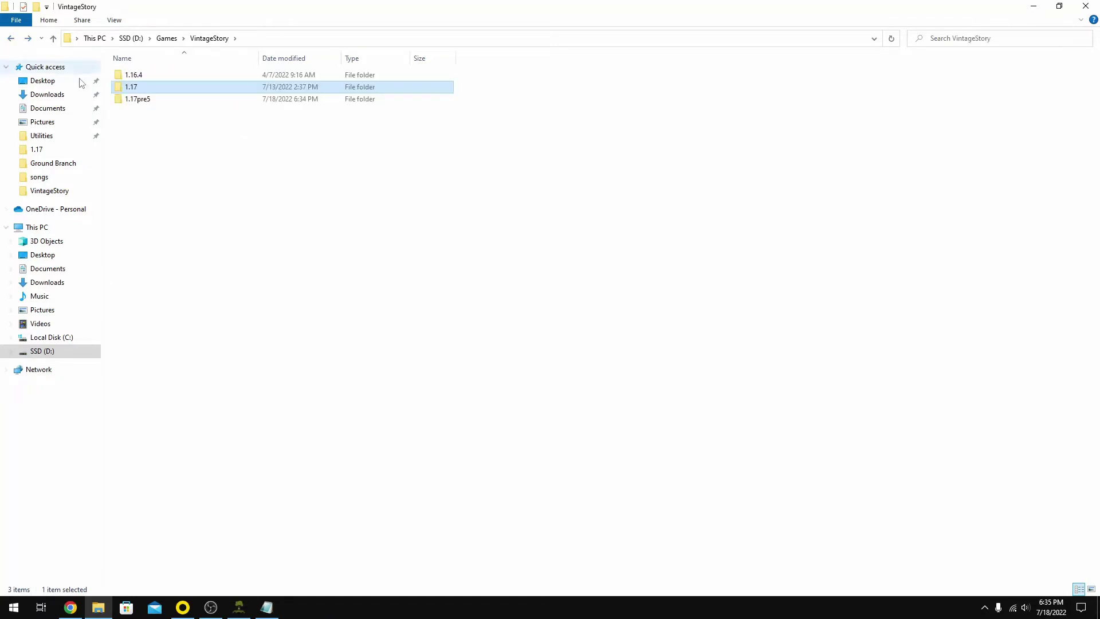
double_click(141, 100)
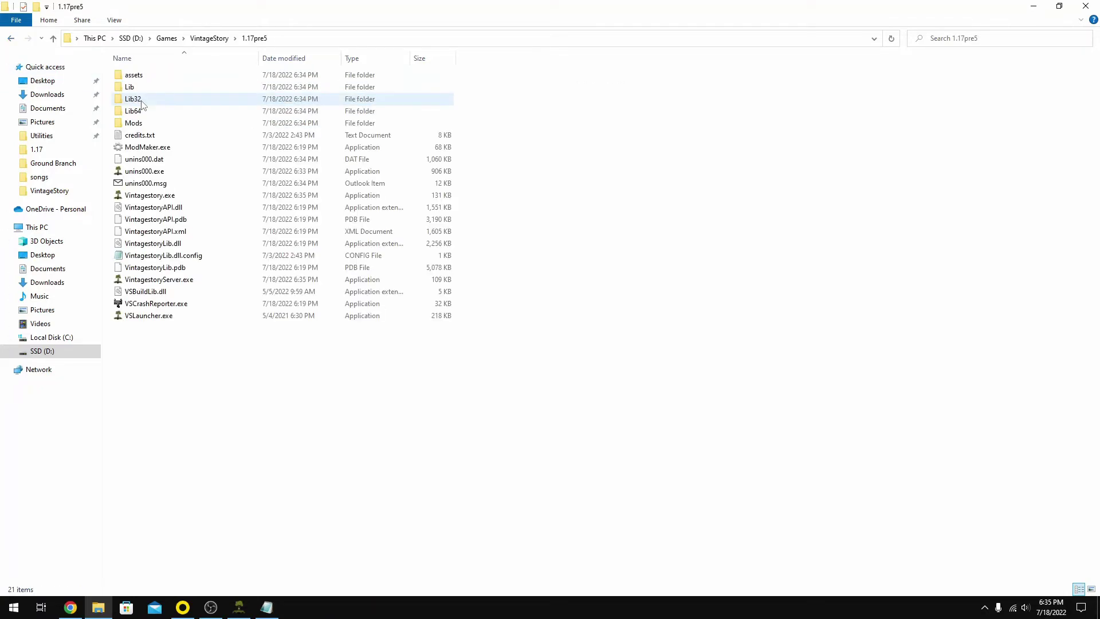
right_click(147, 352)
Step: Add a new folder named Data to 1.17pre5 and check that it is empty
mouse_move(181, 479)
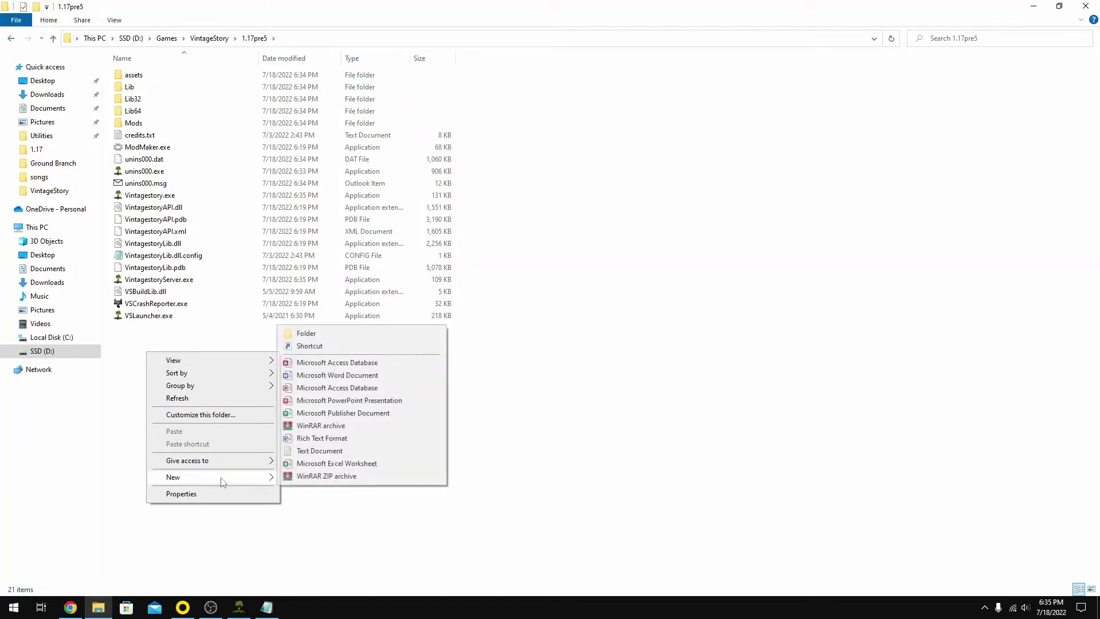
left_click(307, 335)
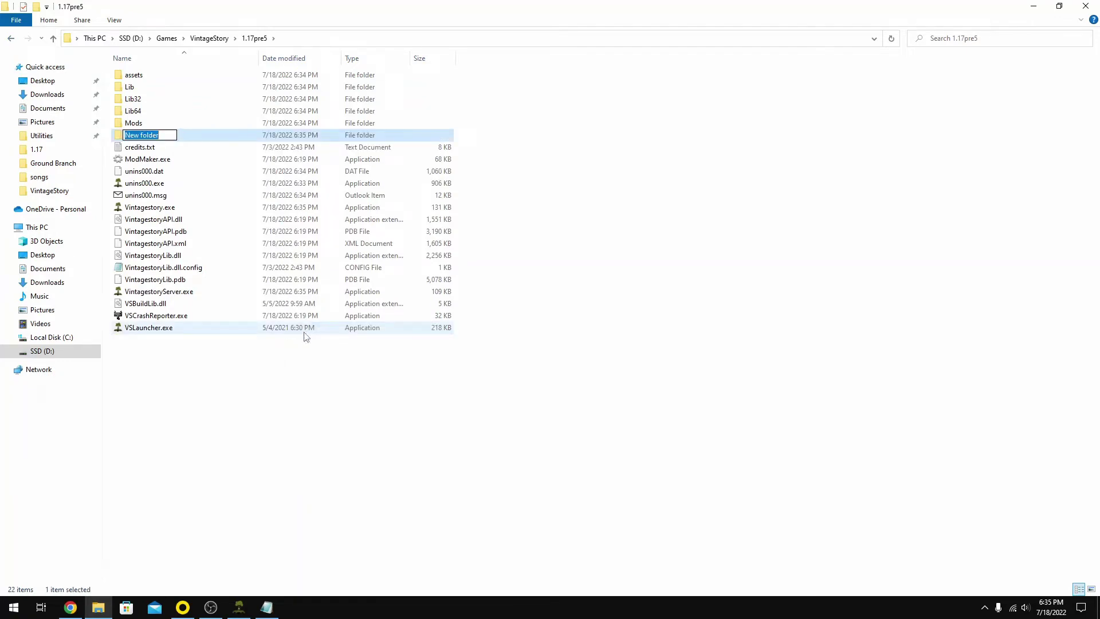
type("Data")
key("Return")
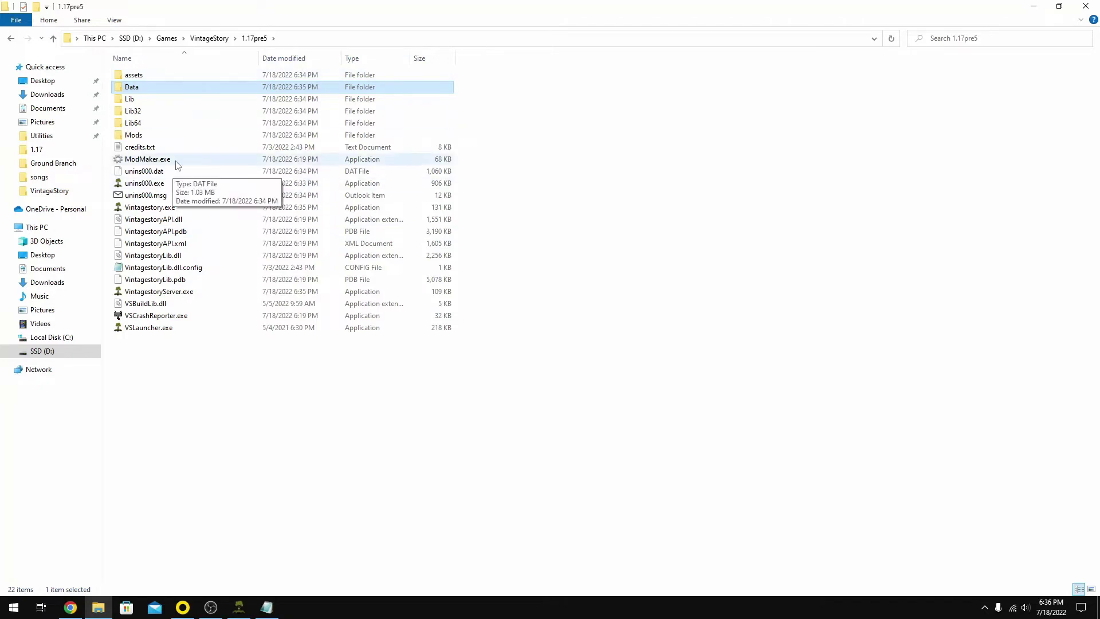
double_click(130, 89)
left_click(12, 39)
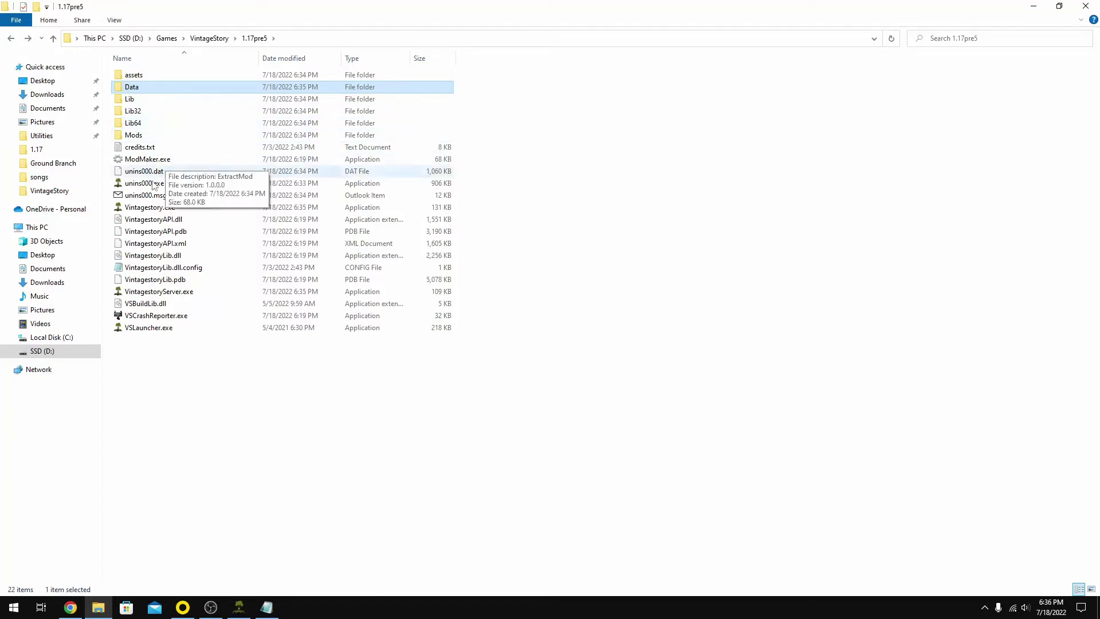
Step: Create a shortcut to Vintagestory.exe in the 1.17pre5 folder
left_click(151, 209)
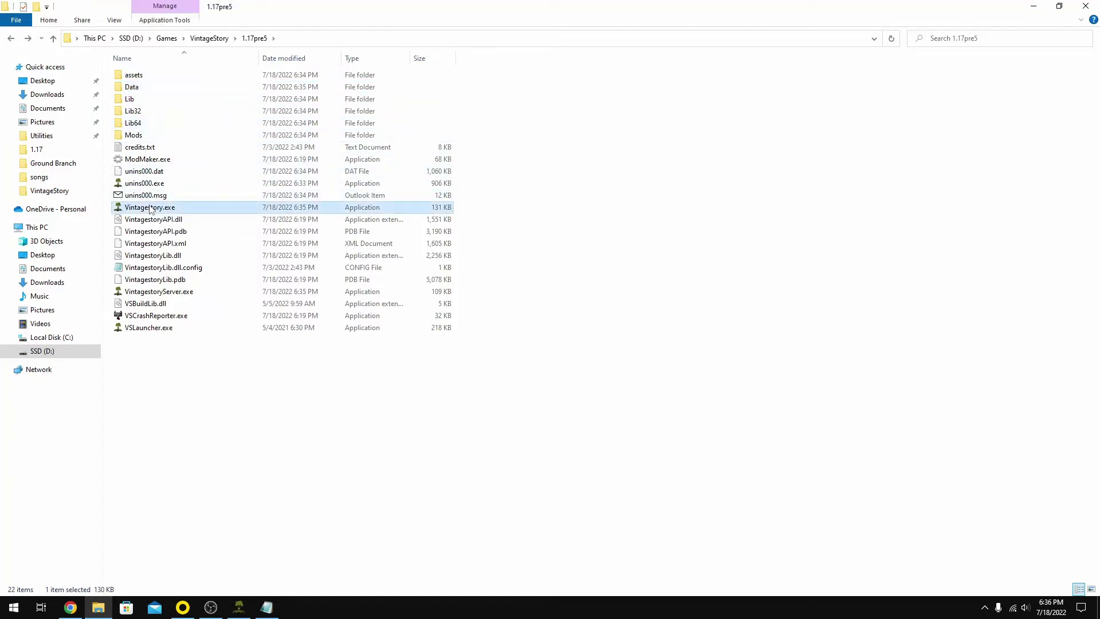
right_click(151, 209)
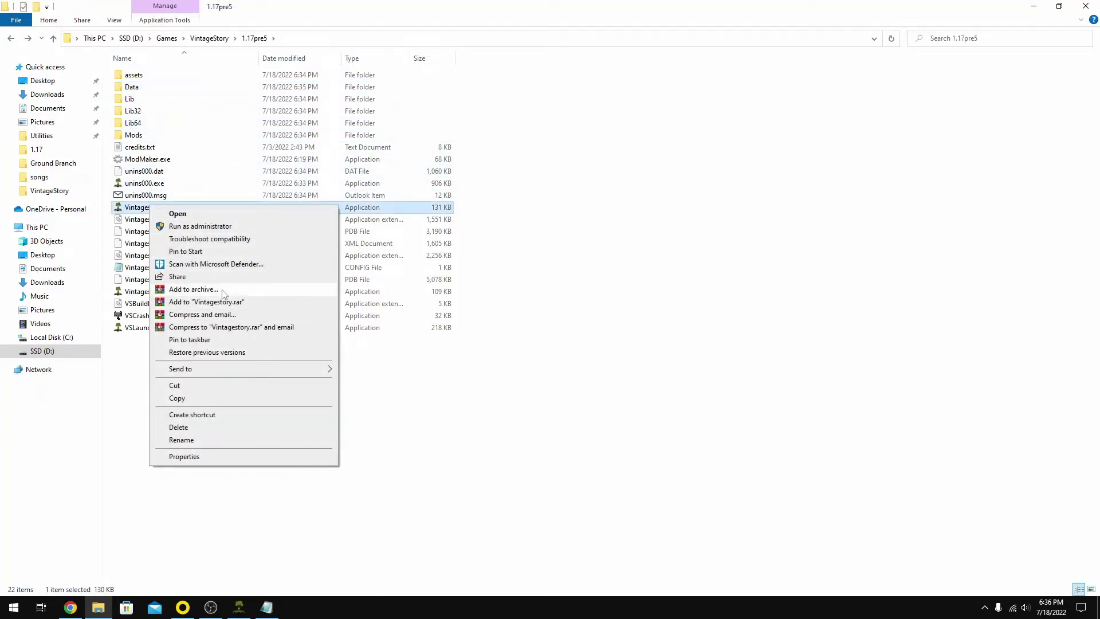
left_click(195, 415)
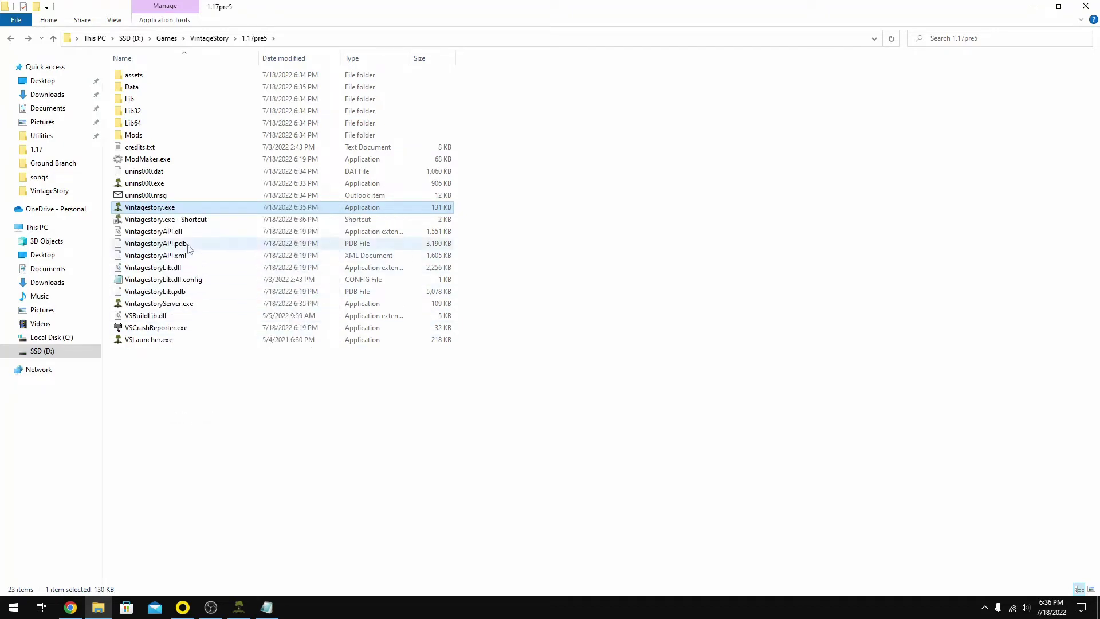
Step: Rename the new shortcut to 'Vintagestory.exe 1_17pre5 - Shortcut'
right_click(170, 219)
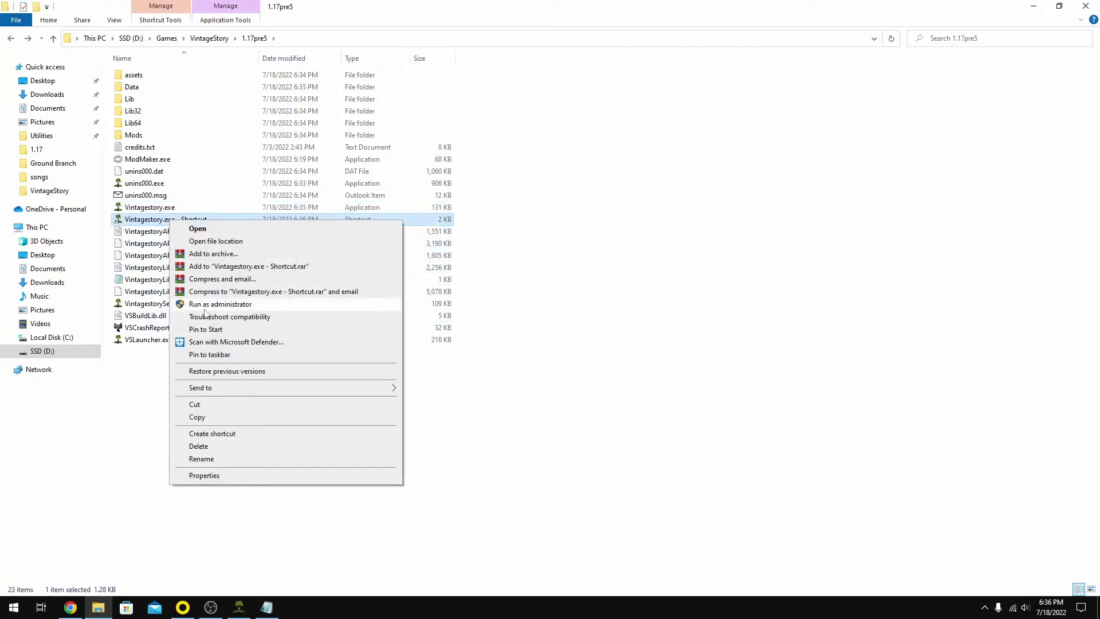
left_click(202, 459)
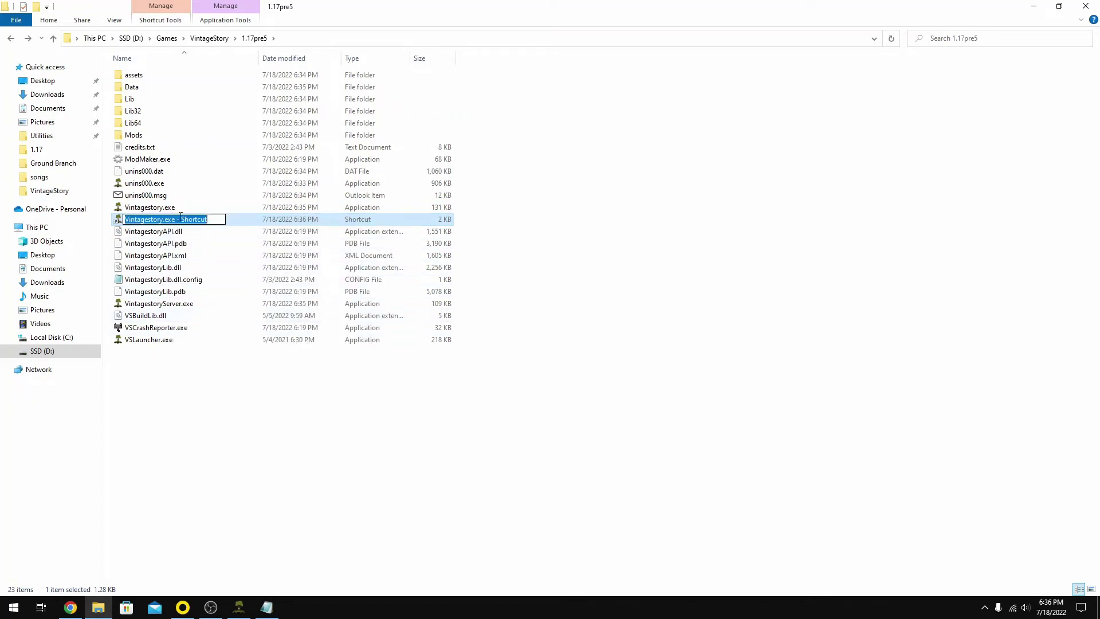
left_click(176, 220)
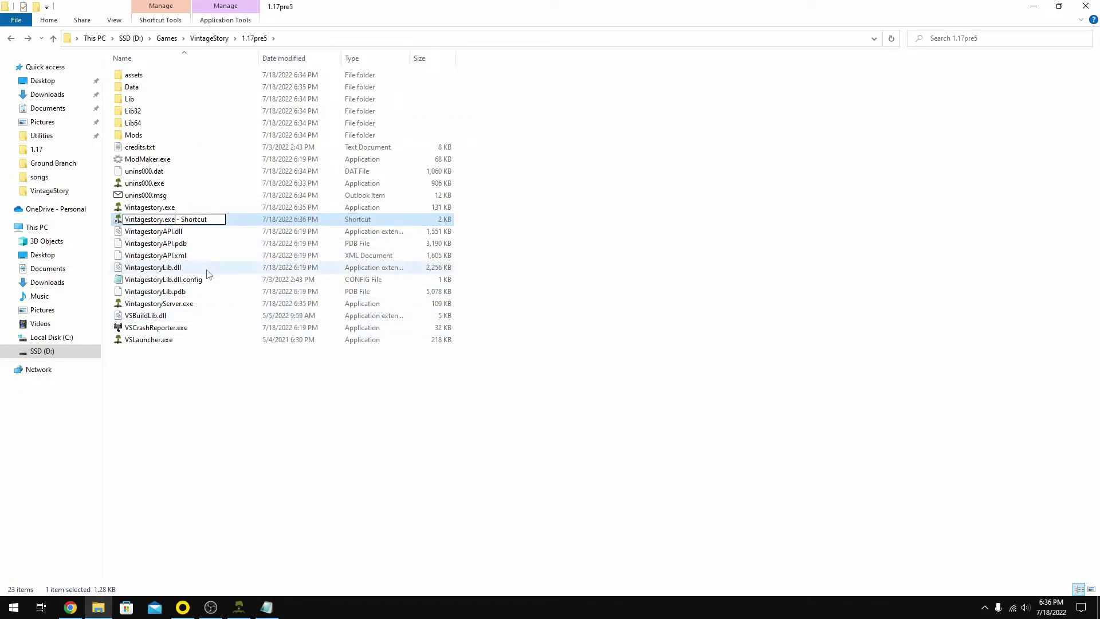
type("1_17pre5")
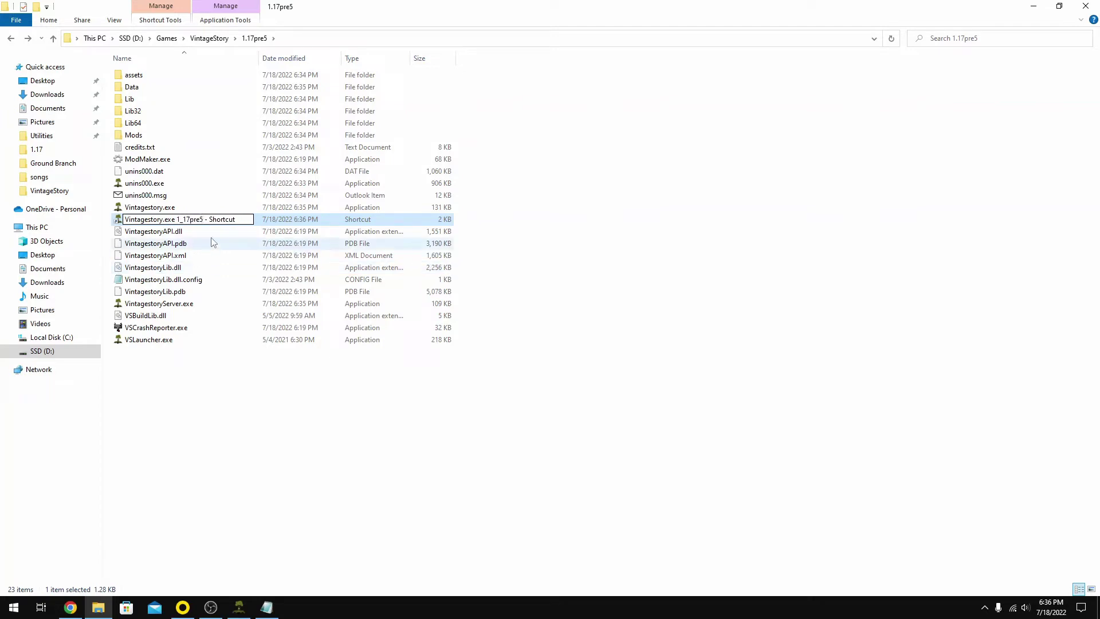
key("Return")
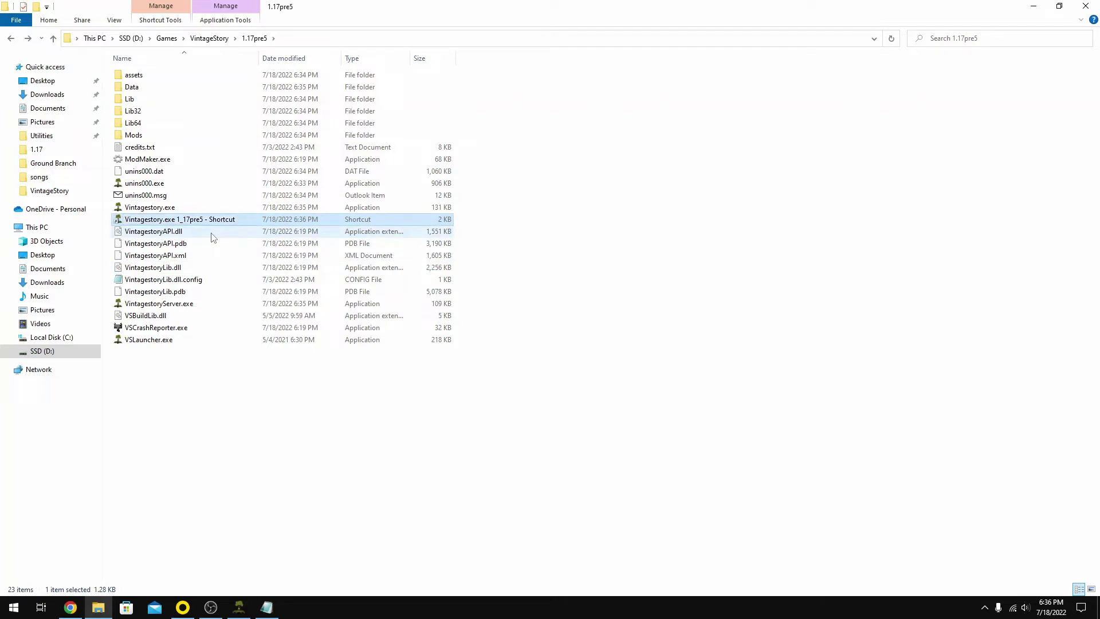
right_click(213, 223)
left_click(259, 479)
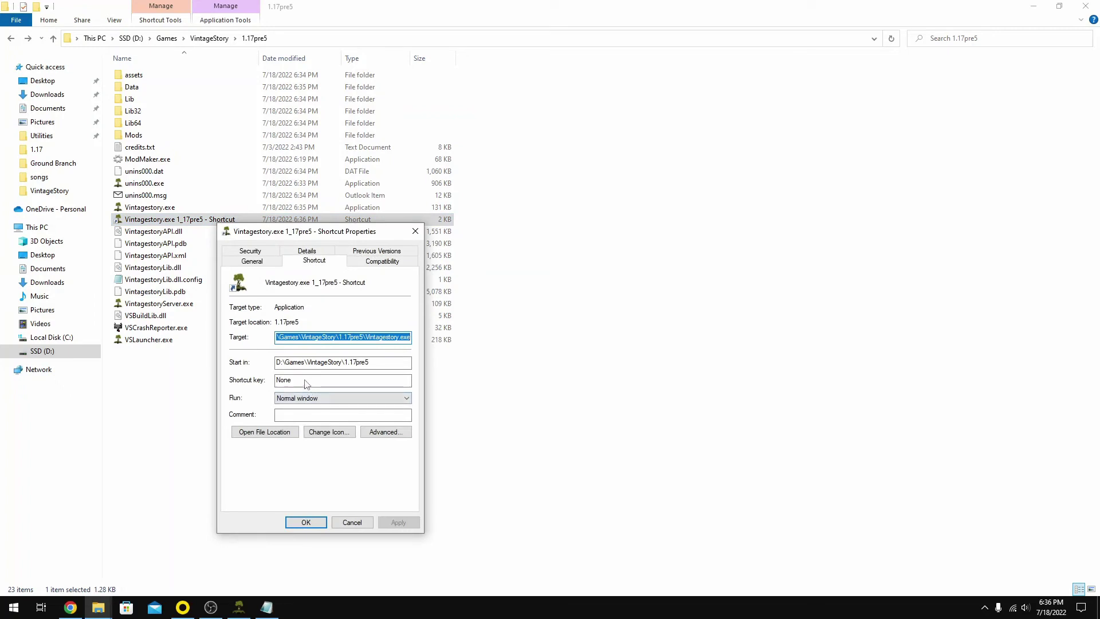
left_click(380, 338)
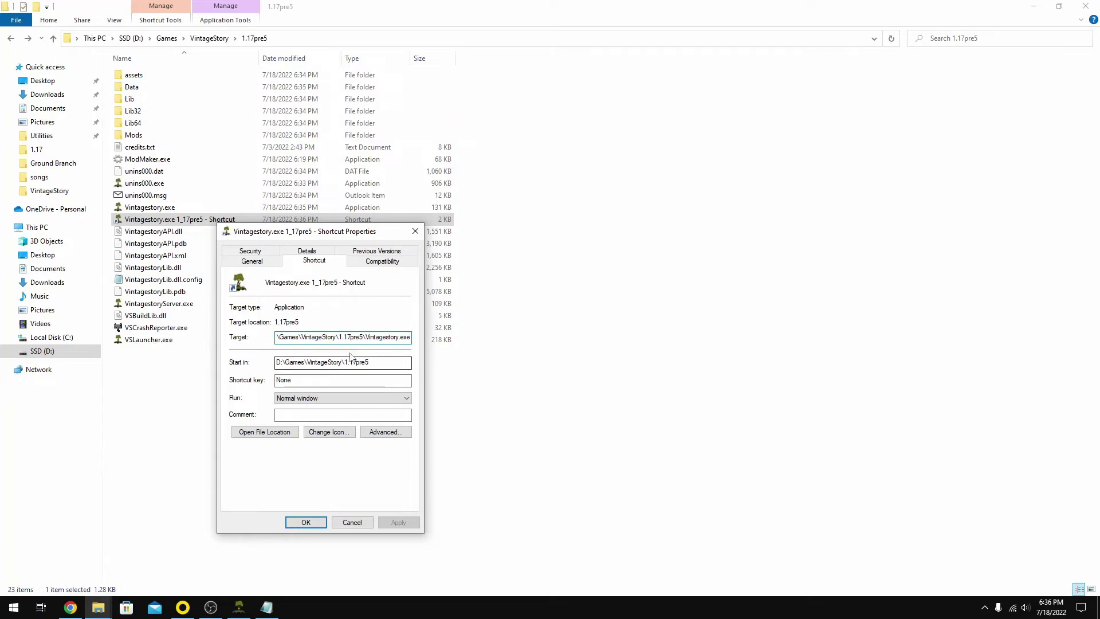
left_click(415, 231)
Step: Copy the Data folder's address as text from the address bar
double_click(133, 90)
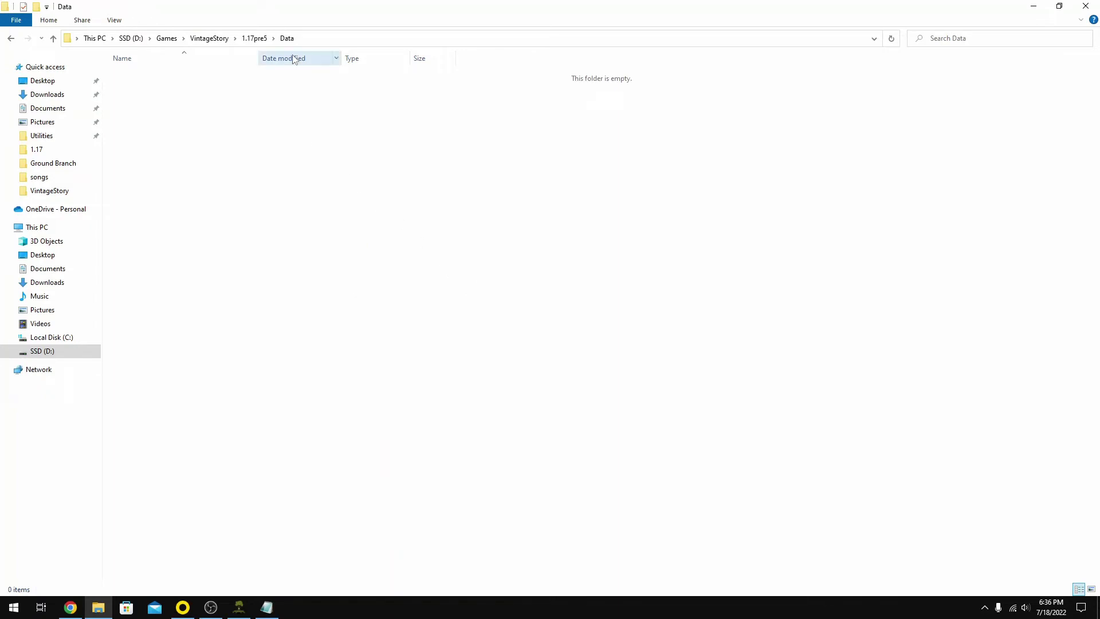
right_click(314, 43)
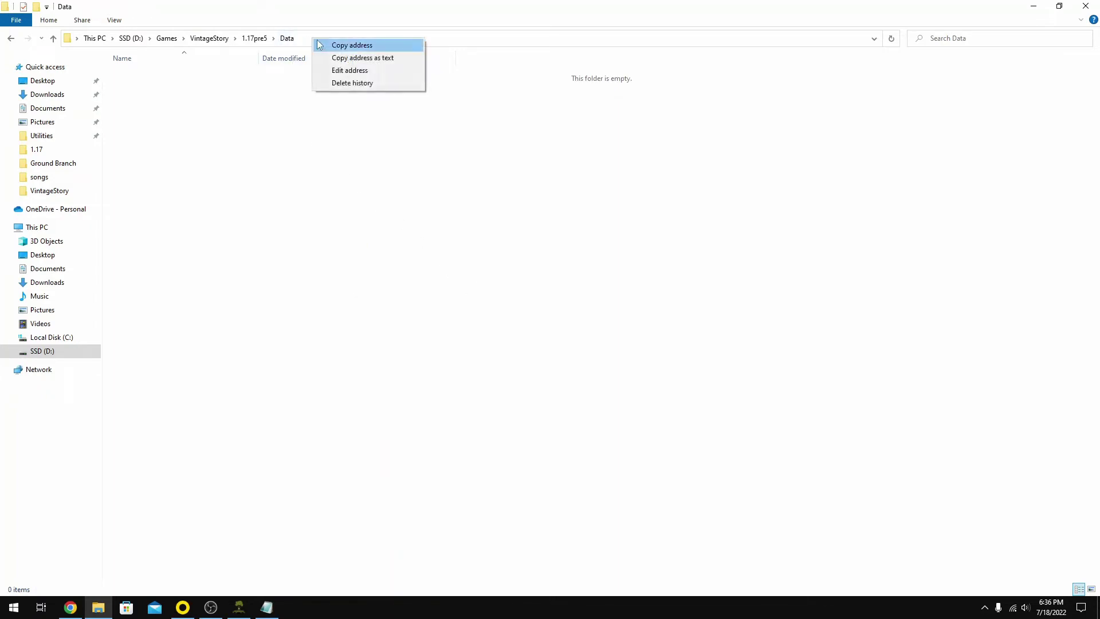
left_click(356, 58)
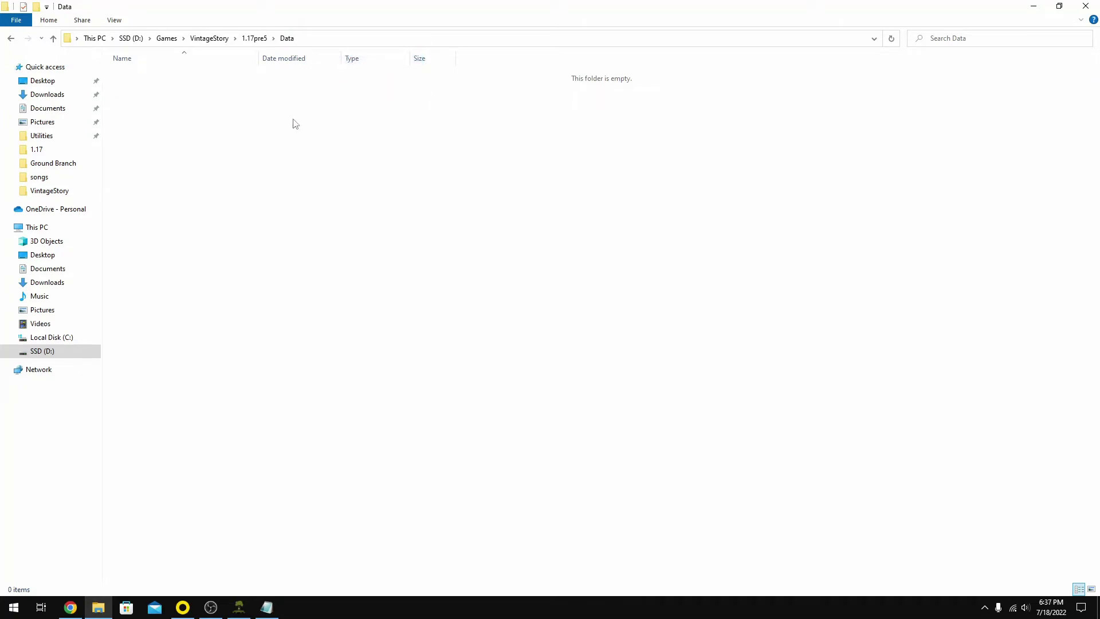
Step: Return to 1.17pre5 and bring up the renamed shortcut's Properties
left_click(14, 39)
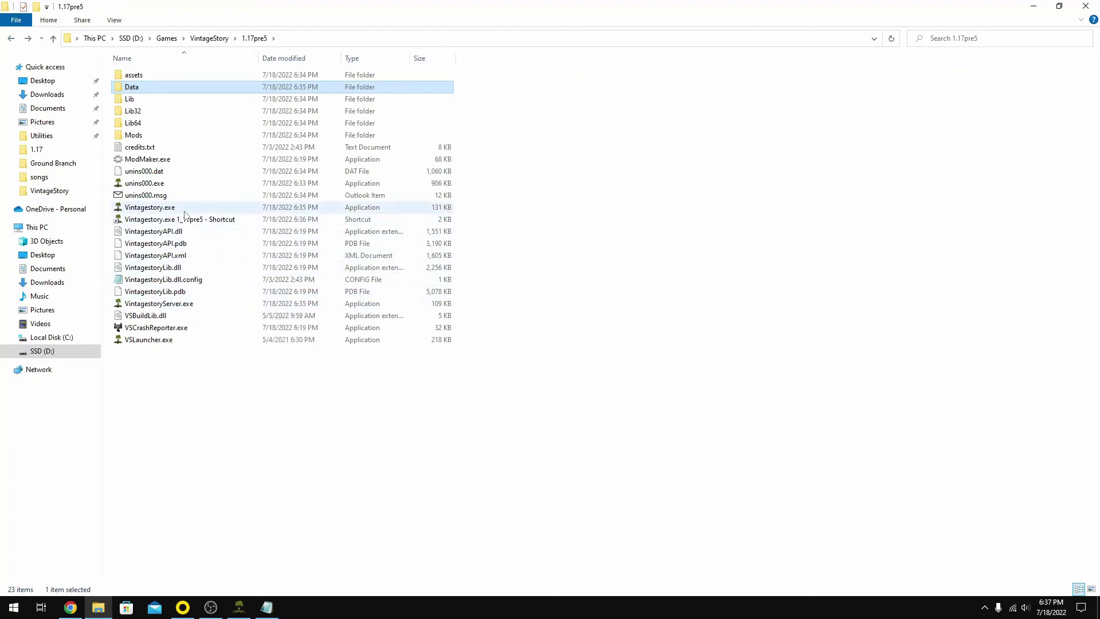
right_click(185, 221)
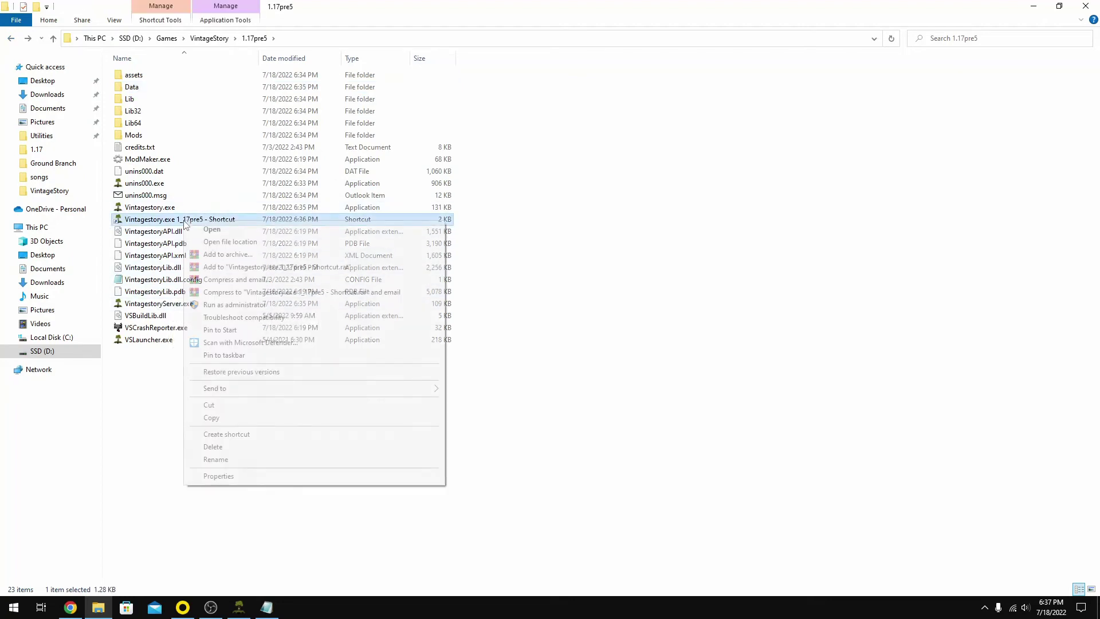
left_click(220, 482)
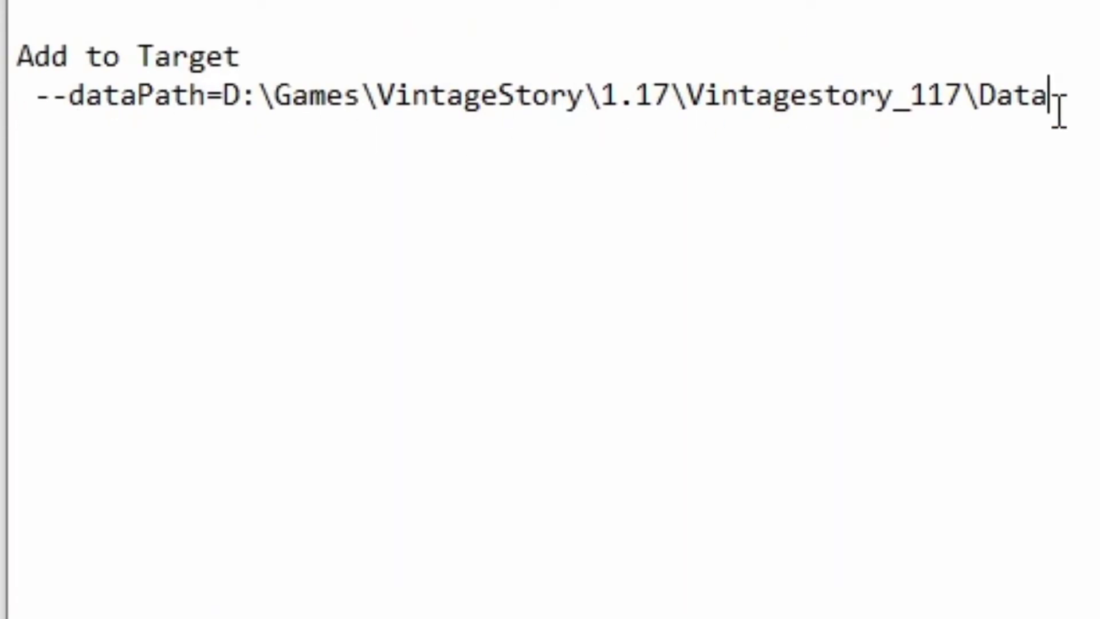
Step: In Notepad, replace the old path with the copied Data path and copy the --dataPath line
left_click_drag(1058, 94, 223, 95)
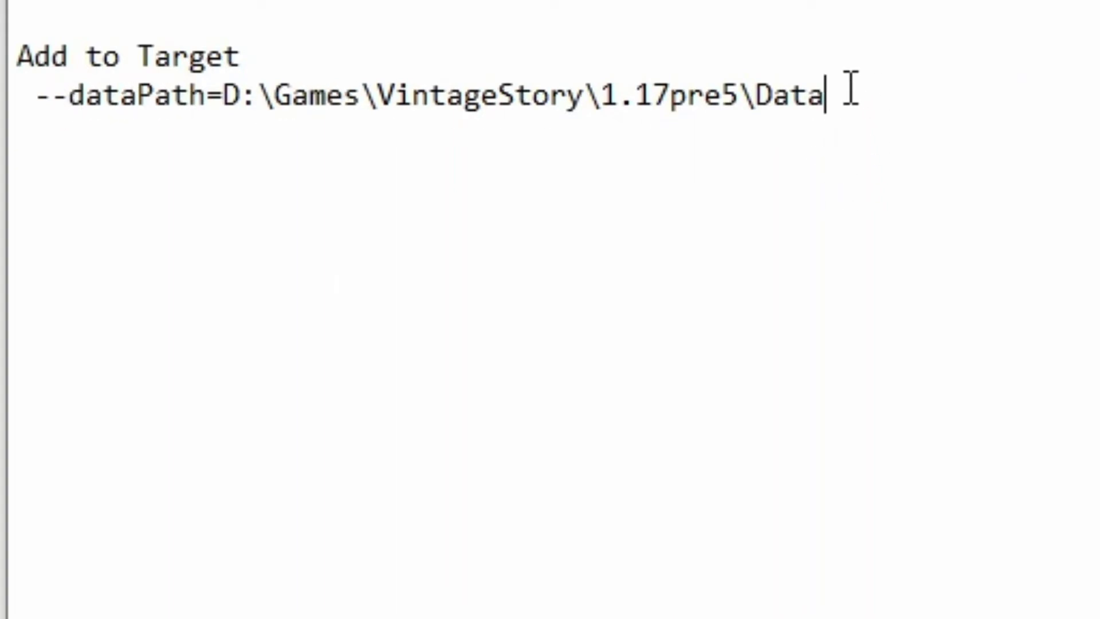
left_click_drag(850, 90, 12, 86)
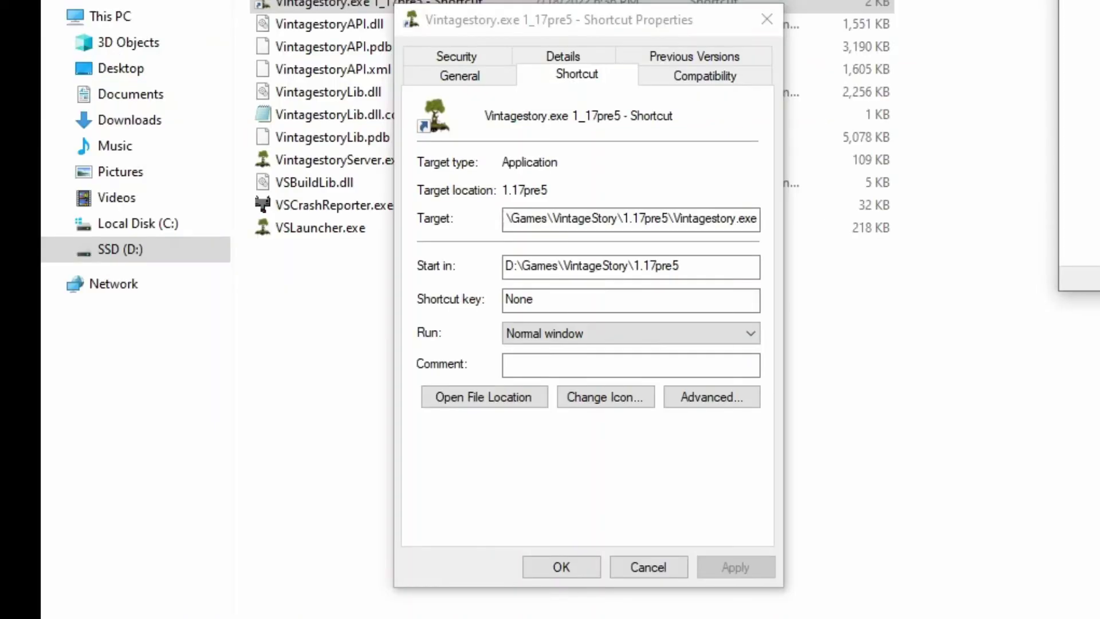
Step: Append --dataPath=D:\Games\VintageStory\1.17pre5\Data to the shortcut's Target and save it
left_click(737, 221)
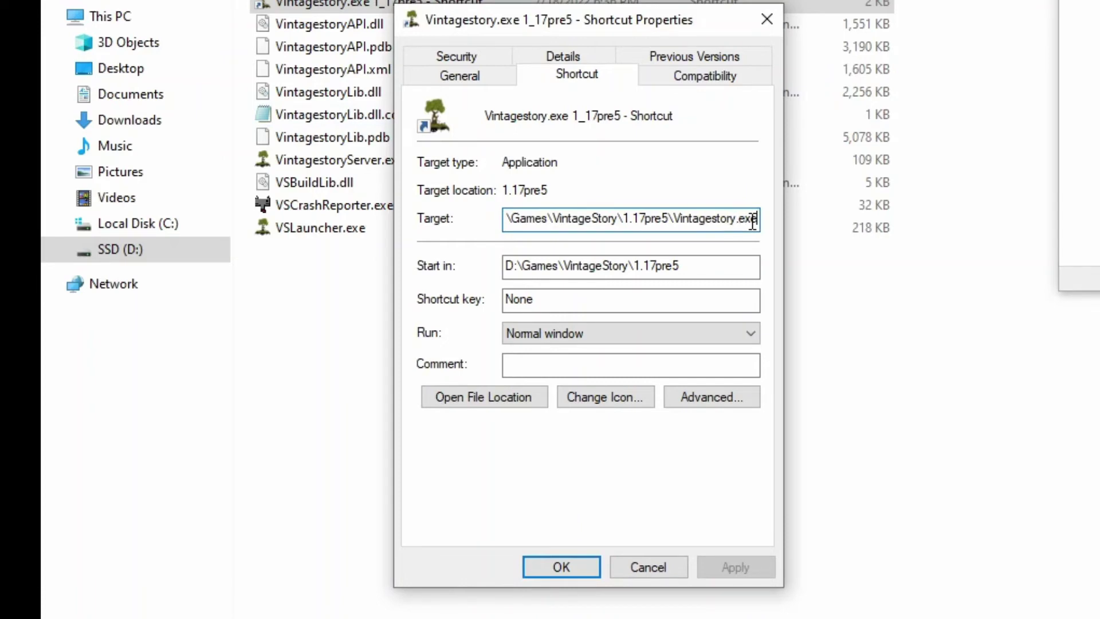
key("ctrl+v")
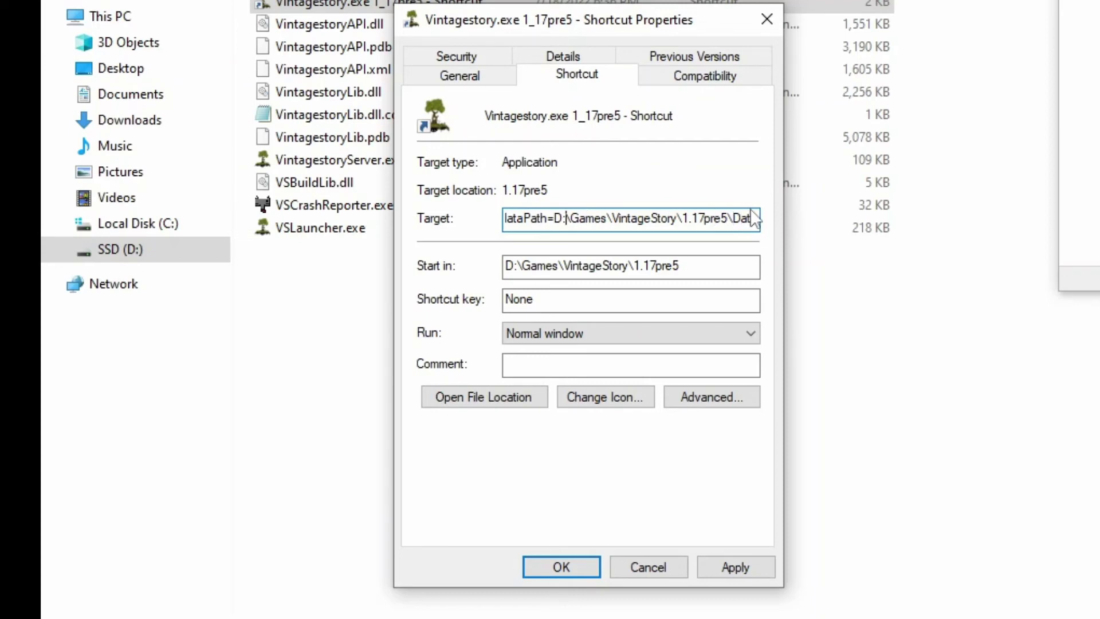
type("--d")
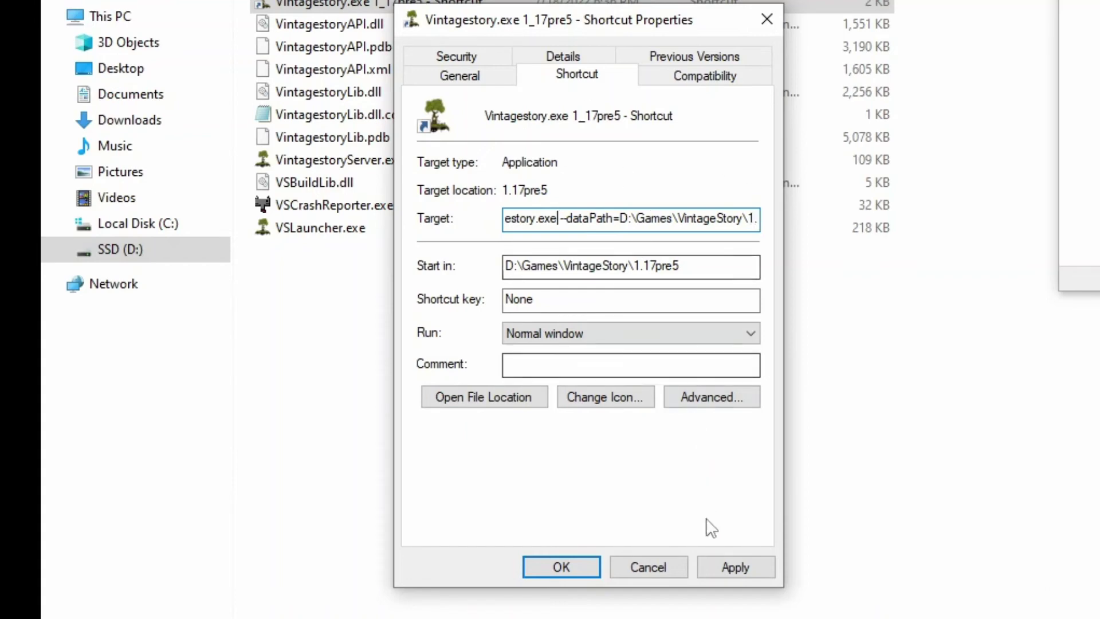
left_click(742, 573)
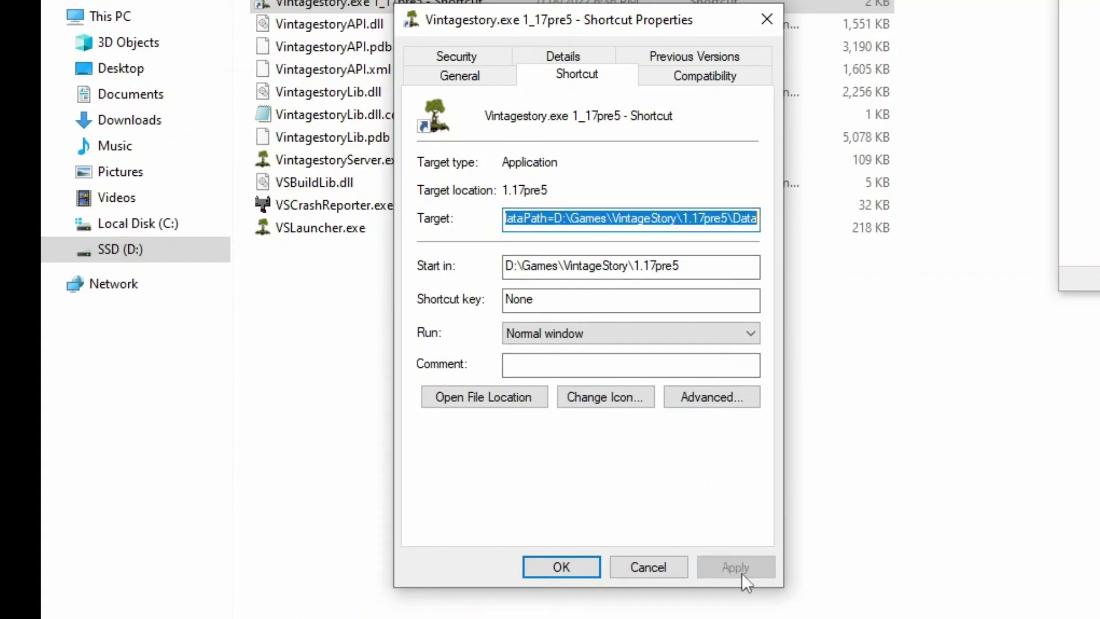
left_click(579, 568)
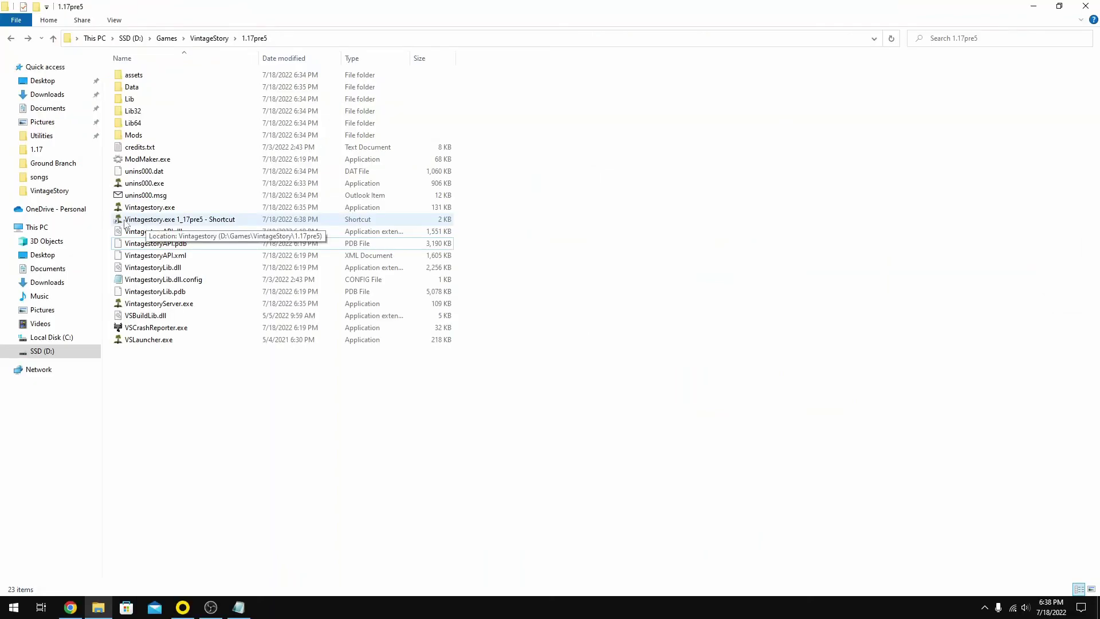
Step: Select the Vintagestory.exe 1_17pre5 shortcut in the 1.17pre5 folder
left_click(137, 224)
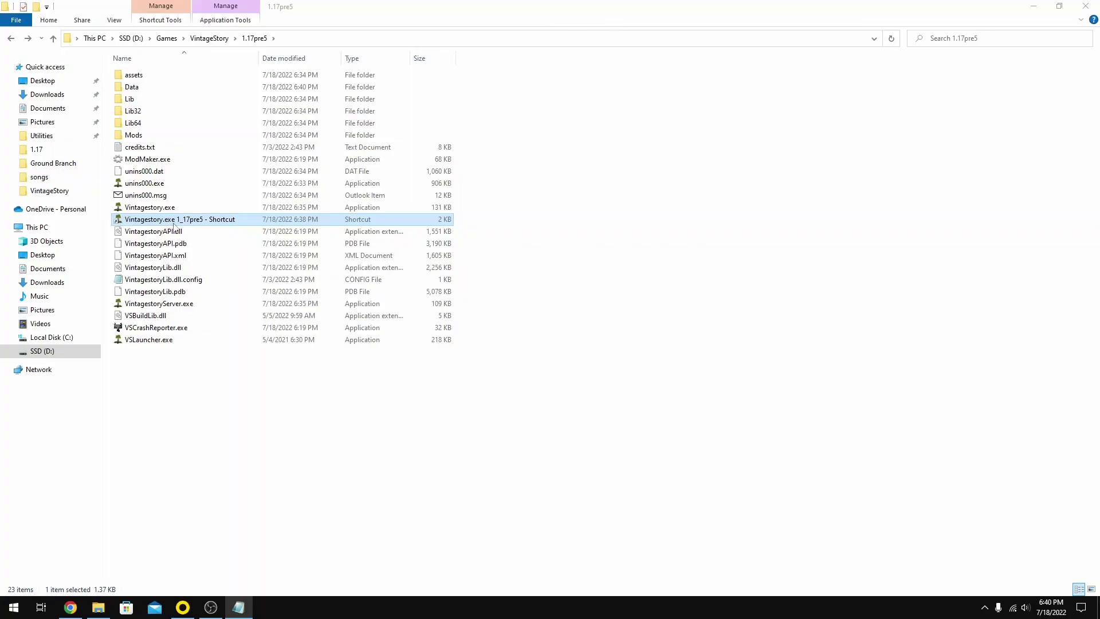
Step: Open the 1.17pre5 Data folder to view its Backups, Cache, Logs, Saves and clientsettings files
double_click(131, 92)
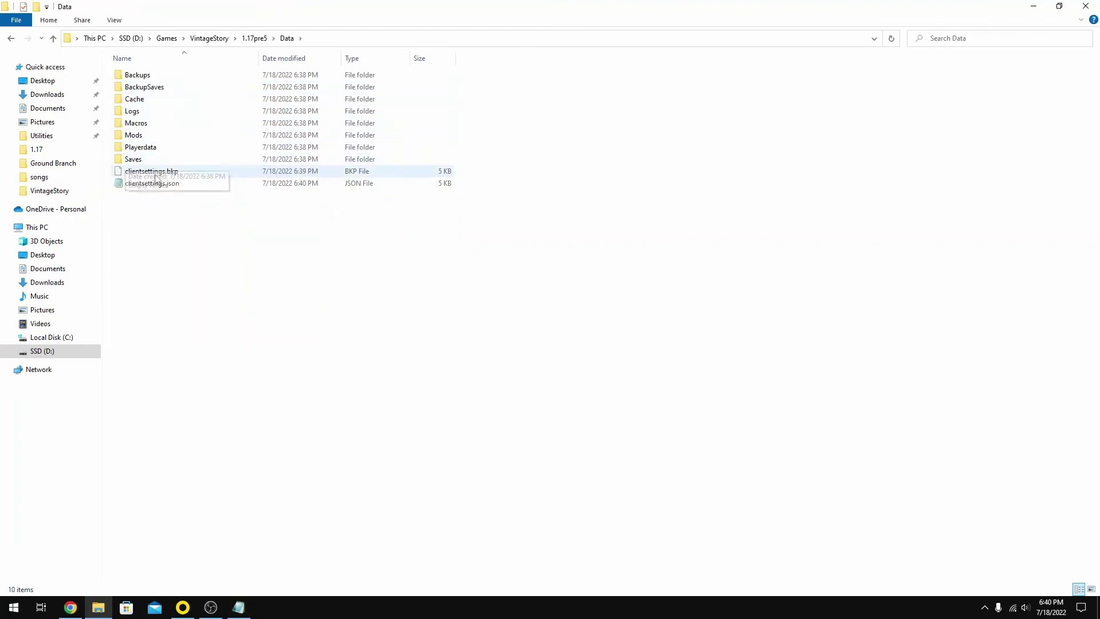